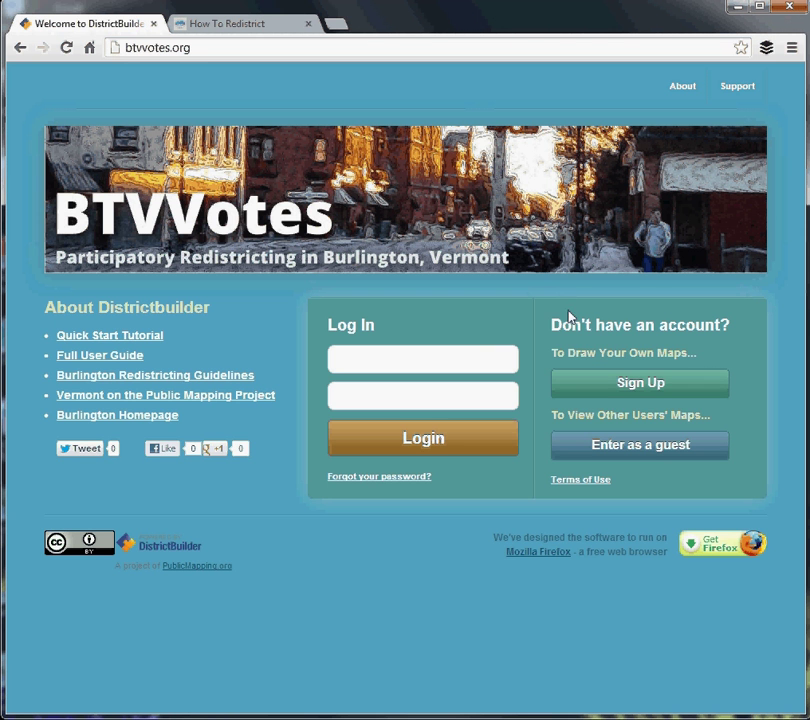
- Look over the account sign-up form and dismiss it without registering
click(645, 393)
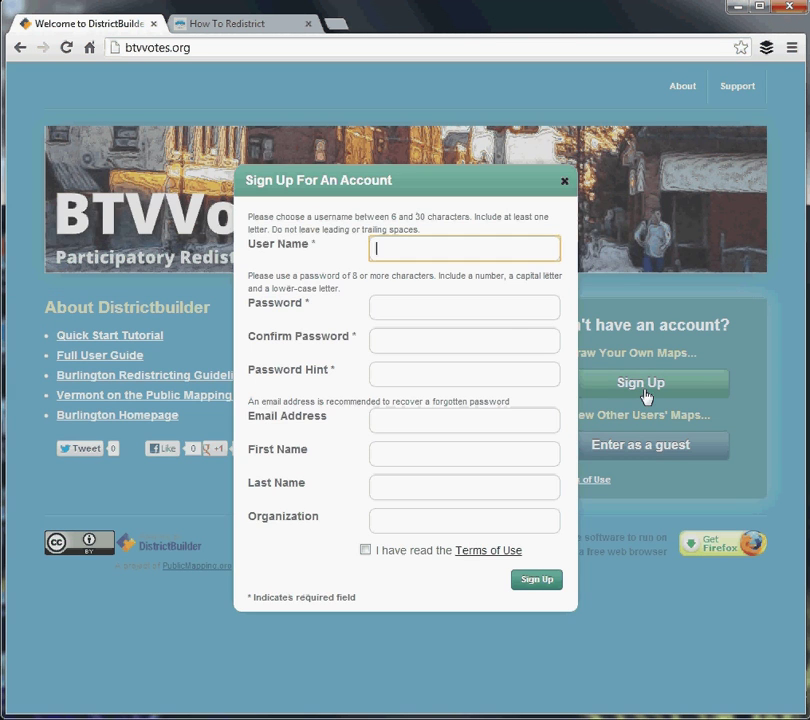
click(564, 184)
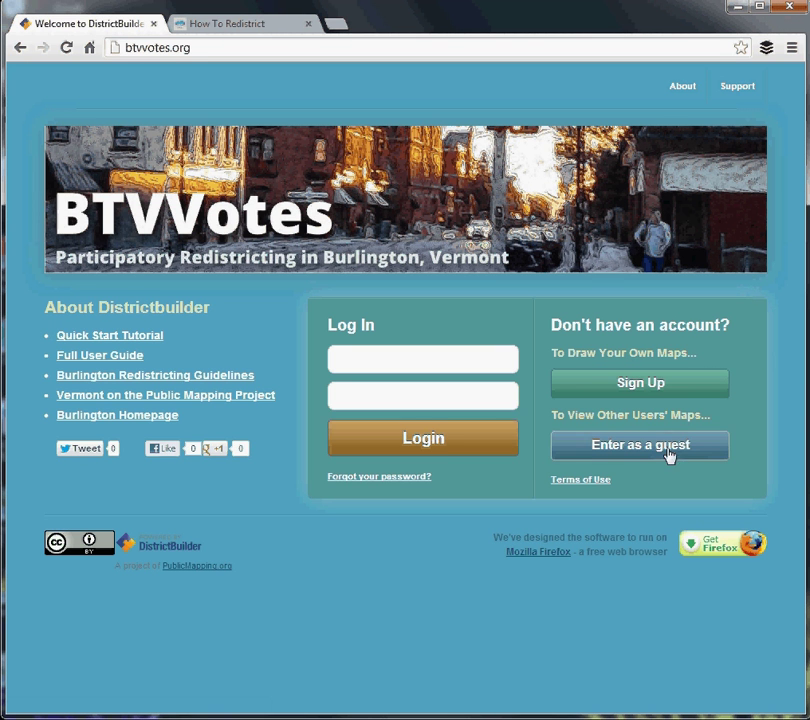
- Log in to the redistricting site with the existing account's username and password
click(380, 363)
text(btv)
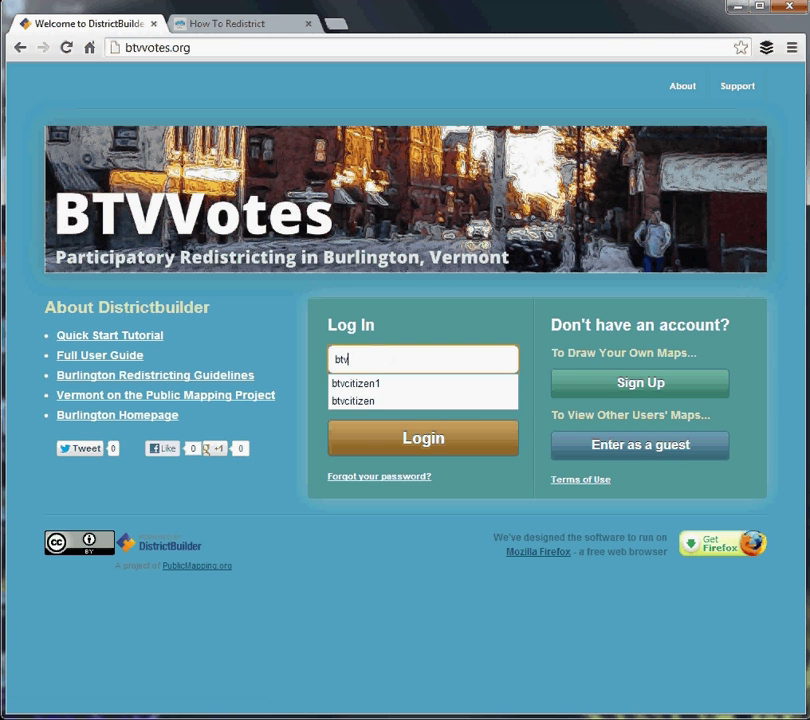
key(Down)
key(Tab)
text(•••••••)
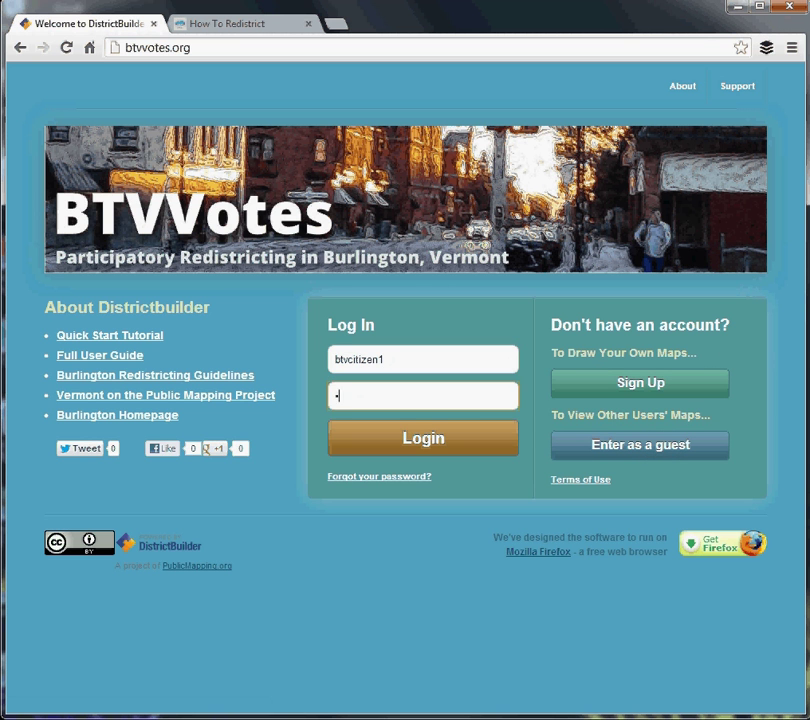
text(••)
click(420, 442)
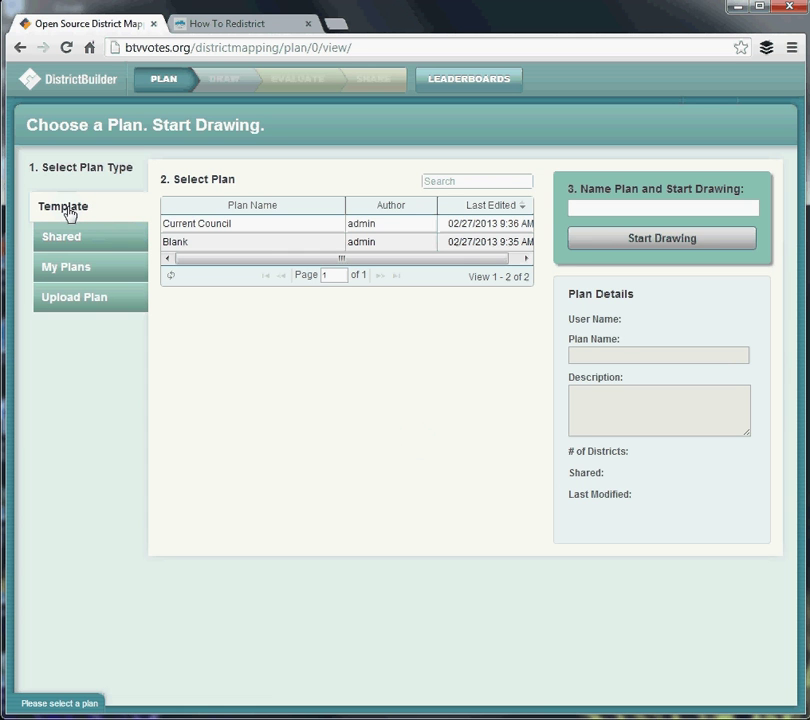
- Review the Current Council and Blank templates, and the lists of own plans and shared plans
click(199, 229)
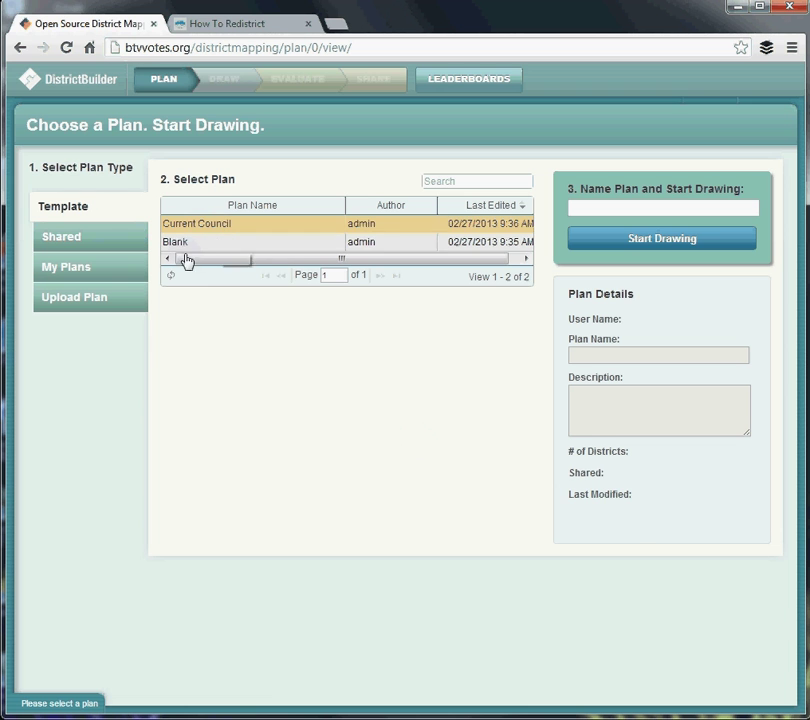
click(179, 248)
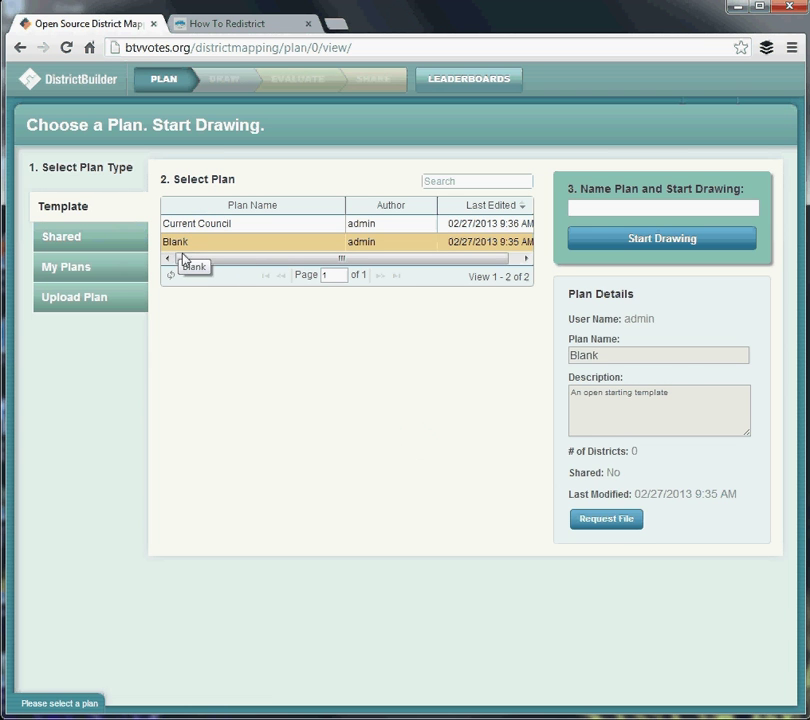
click(86, 273)
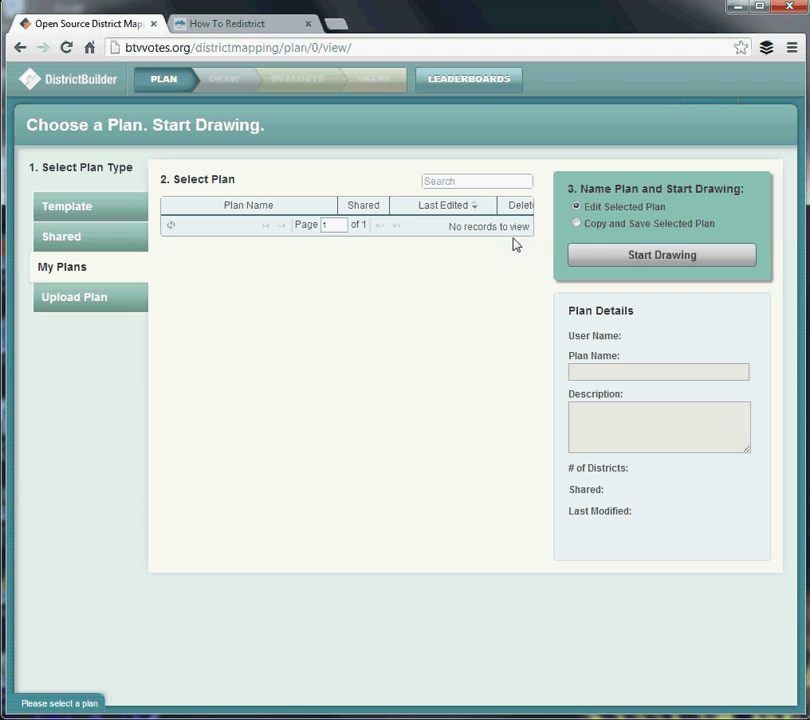
click(77, 247)
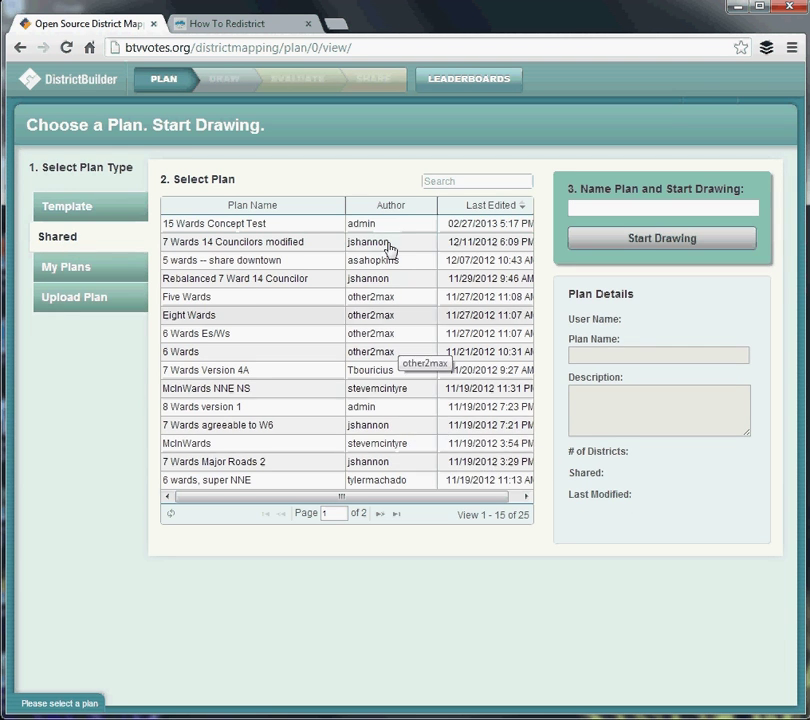
- Start drawing a new plan named demo1 from the Current Council template
click(106, 218)
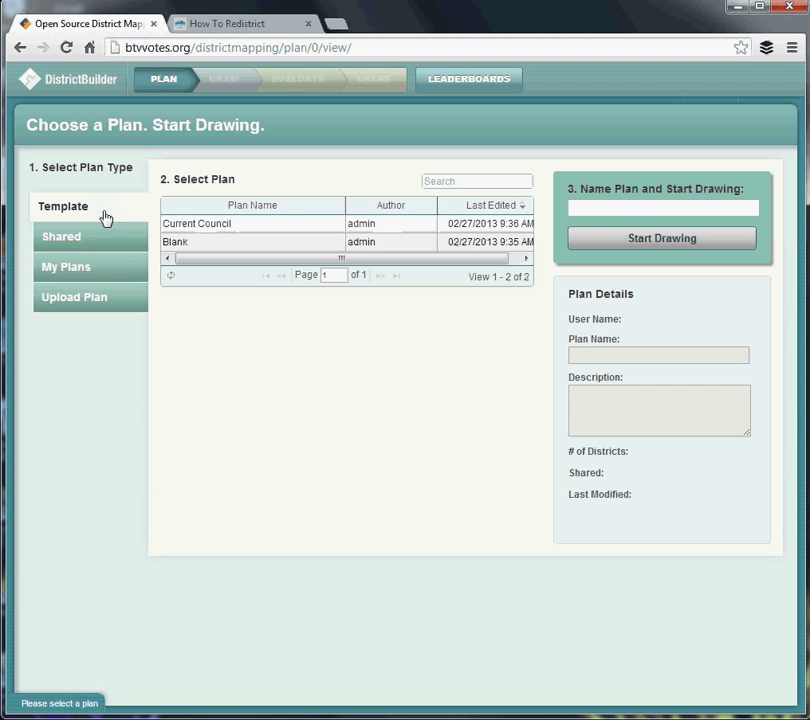
click(249, 231)
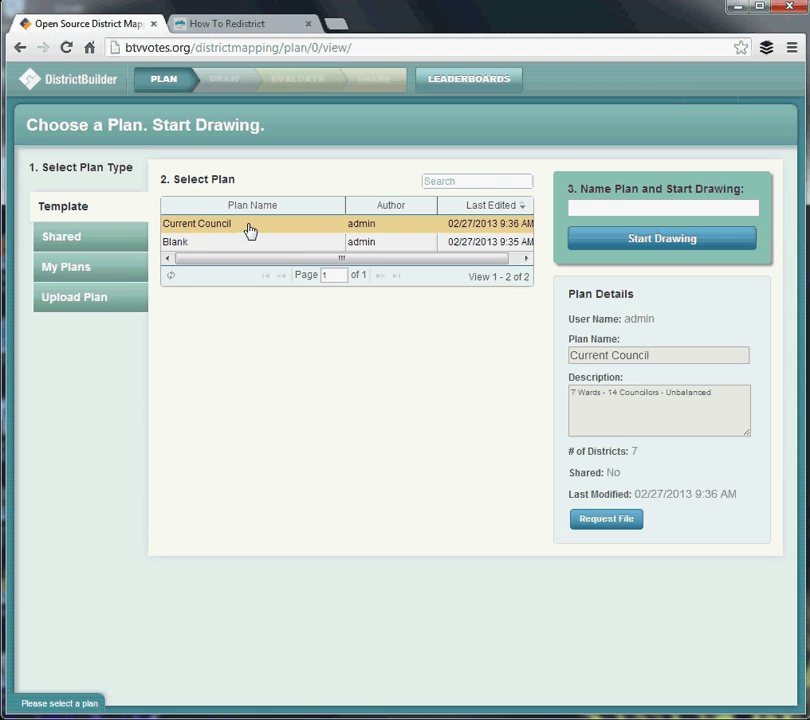
click(633, 205)
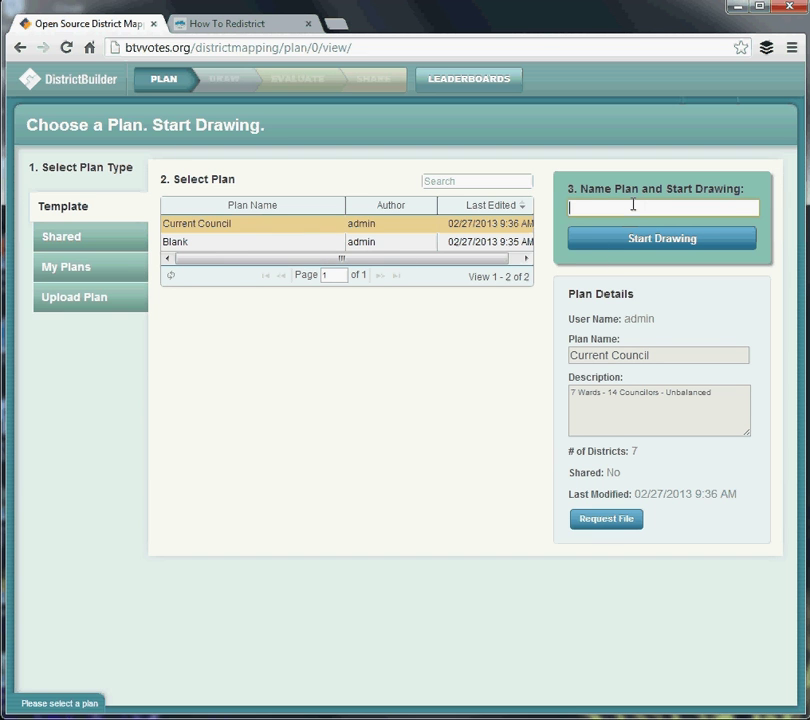
text(demo1)
click(654, 240)
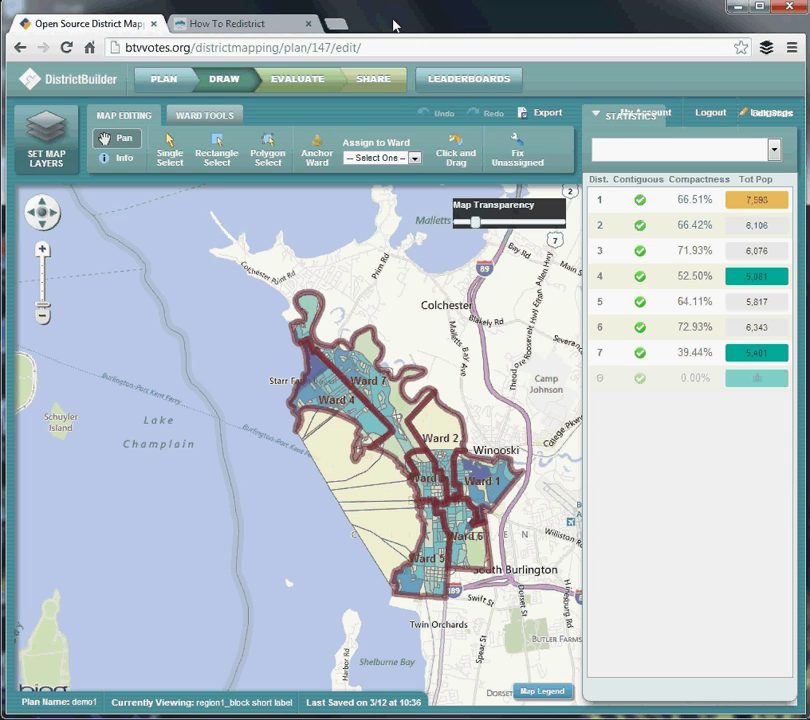
- Examine the ward boundaries and census blocks at several zoom levels, from the whole city down to the streets around Ward 2
click(42, 252)
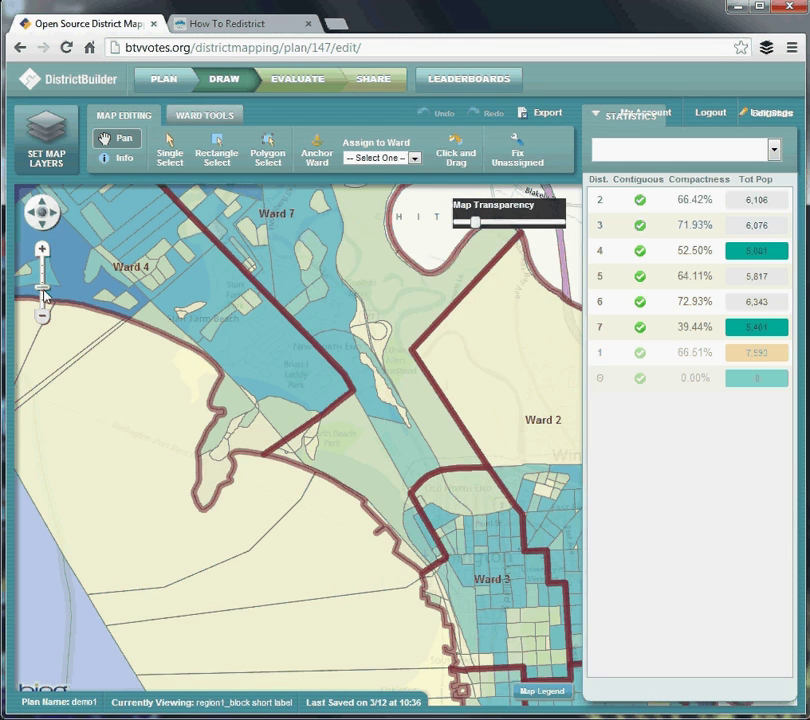
click(42, 315)
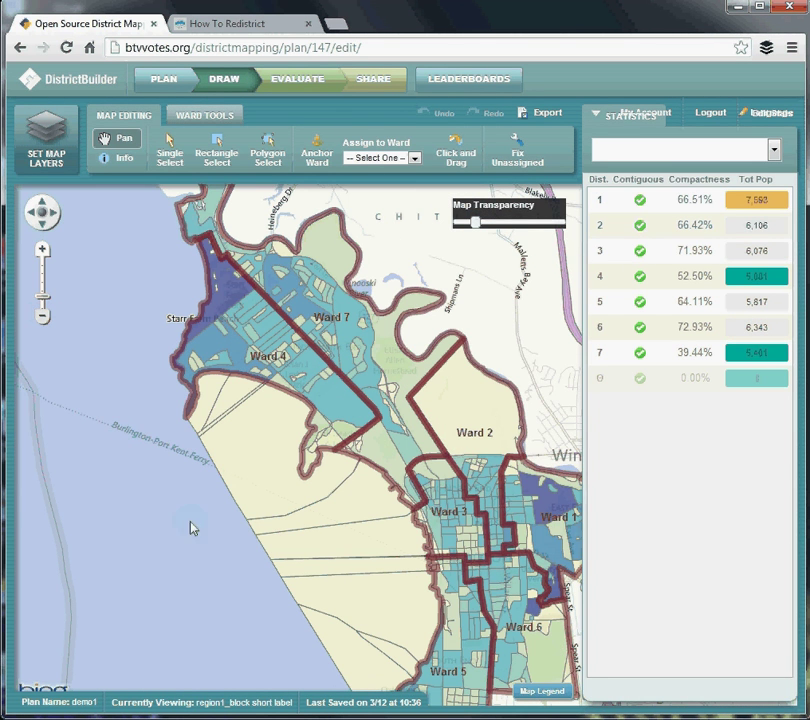
drag(220, 559, 213, 559)
scroll(213, 559, down, 1)
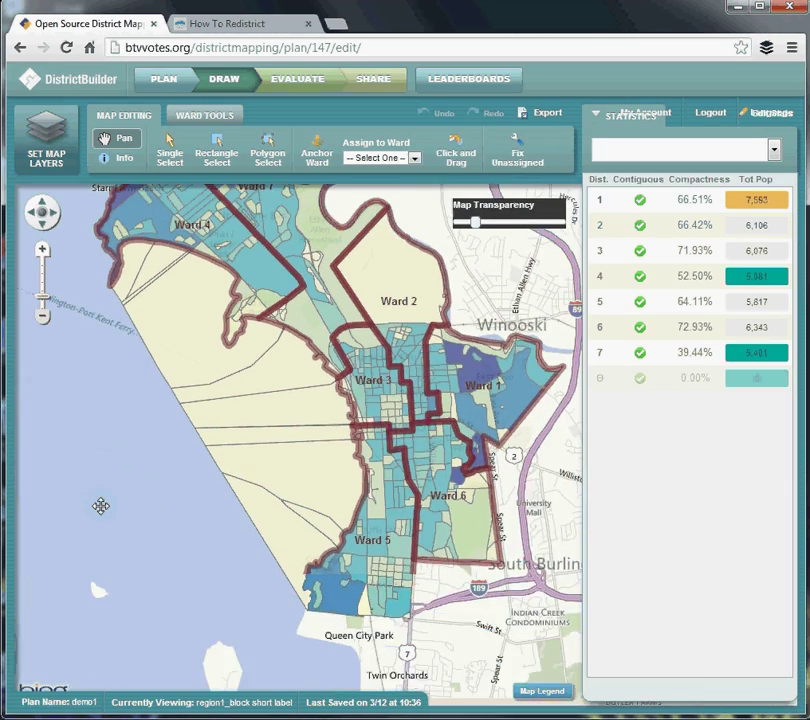
scroll(240, 558, up, 1)
scroll(316, 500, up, 1)
scroll(286, 465, down, 1)
scroll(364, 411, up, 1)
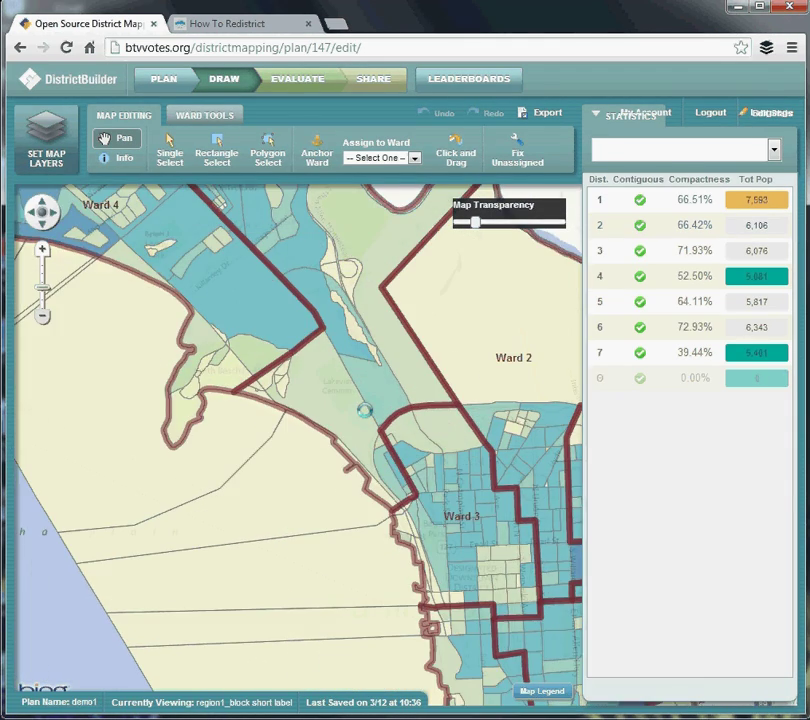
scroll(364, 411, down, 1)
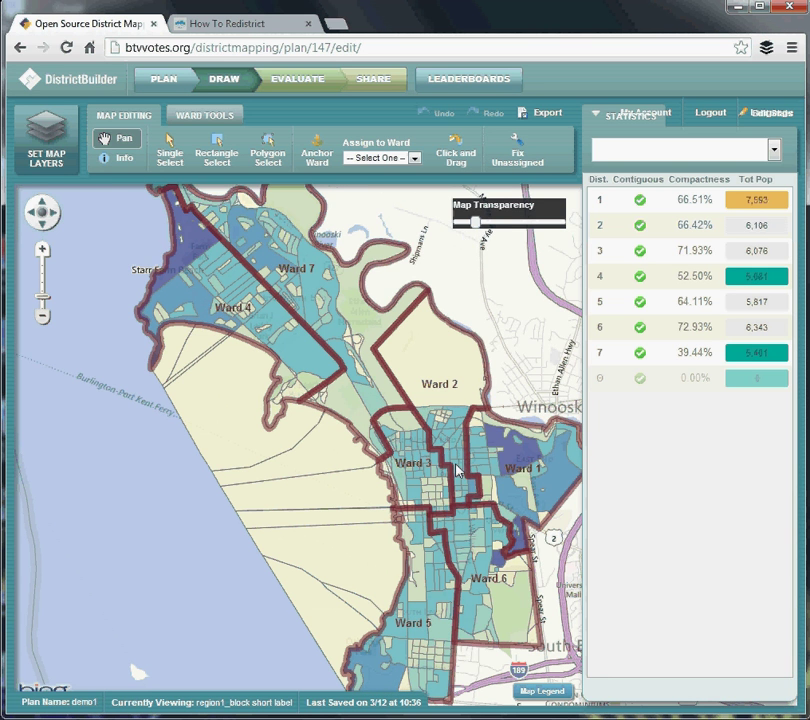
scroll(457, 470, up, 3)
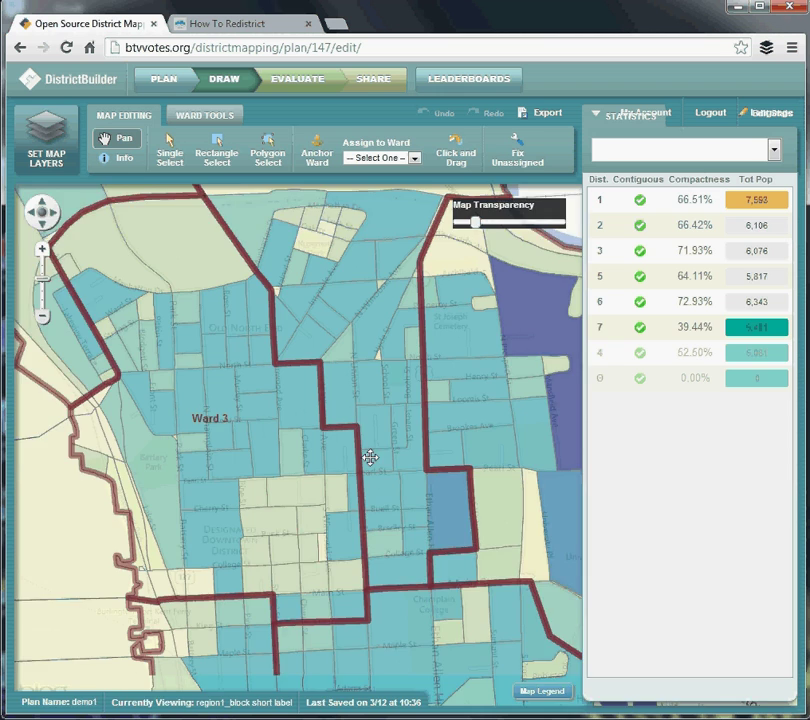
scroll(346, 445, up, 1)
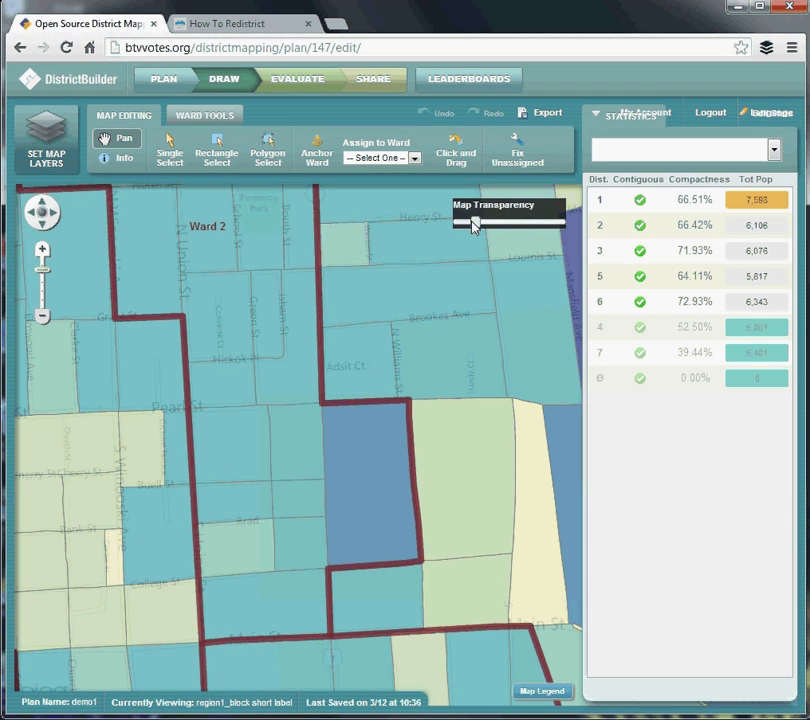
- Adjust the map transparency slightly and inspect the street blocks along Pearl St and Main St between Wards 3, 2 and 1
mouse_move(476, 221)
mouse_down()
mouse_move(573, 216)
mouse_move(470, 224)
mouse_up()
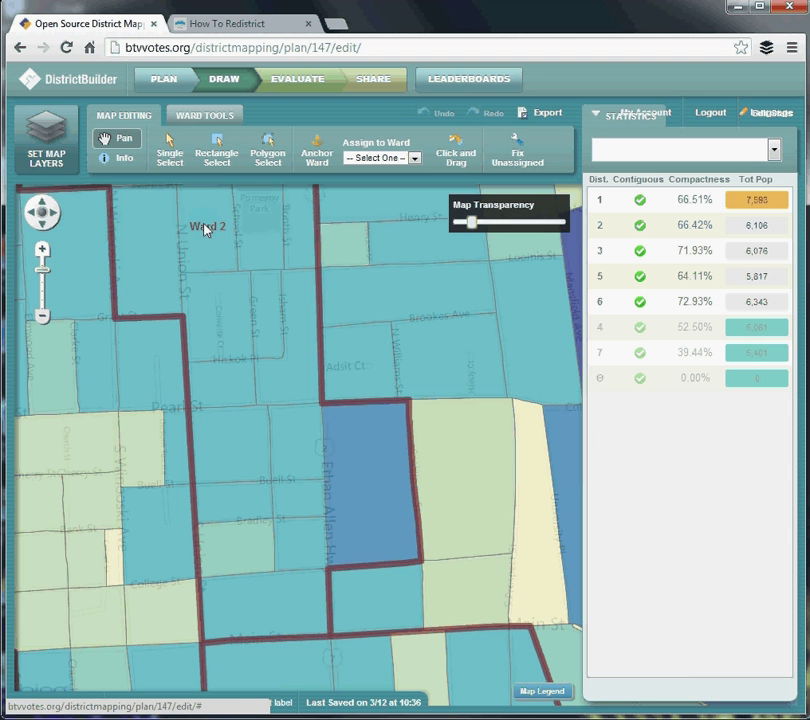
drag(150, 455, 377, 443)
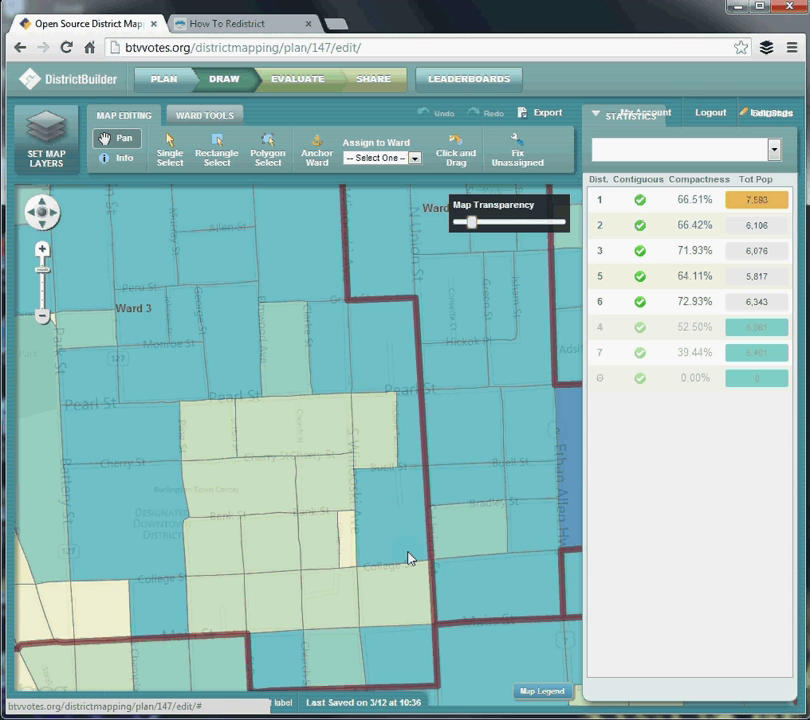
drag(508, 515, 412, 484)
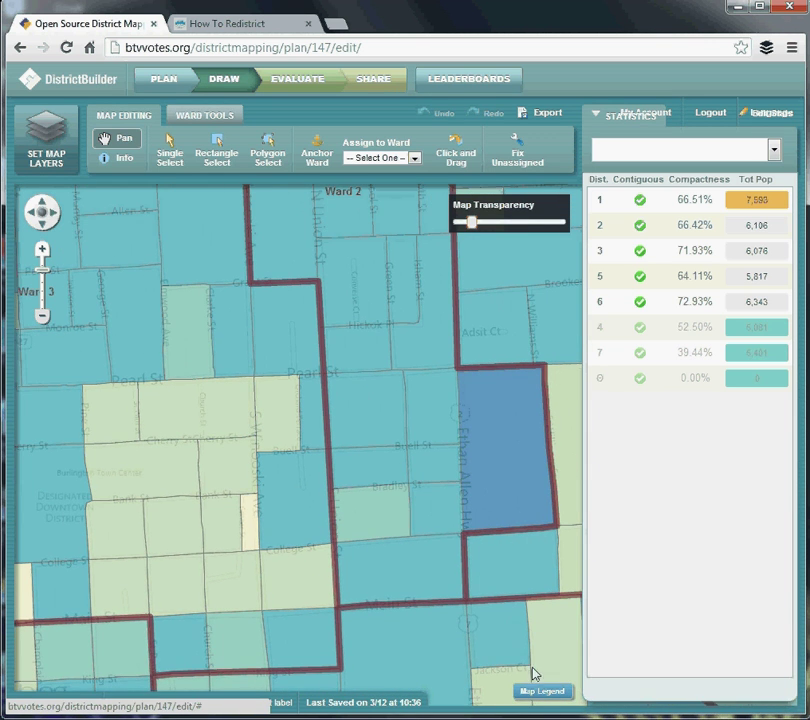
drag(399, 585, 184, 562)
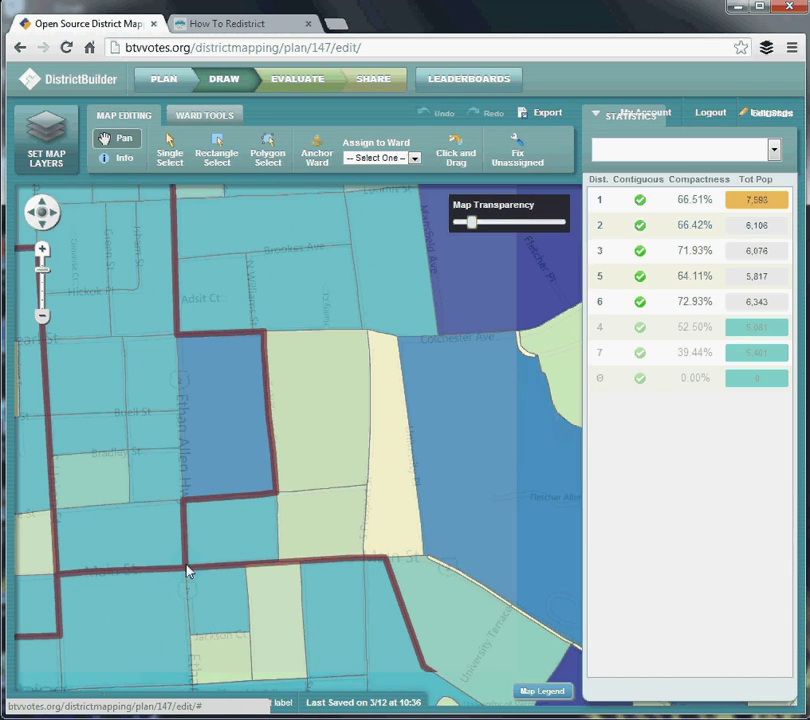
- Show the map legend, compare its population colours with the blocks in Ward 1, and hide it again
click(536, 700)
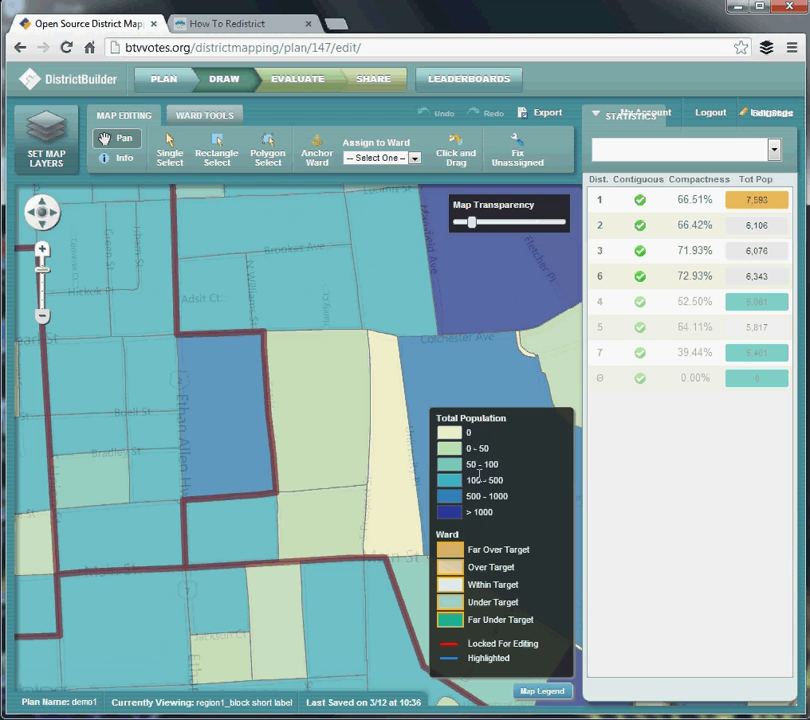
drag(410, 498, 277, 527)
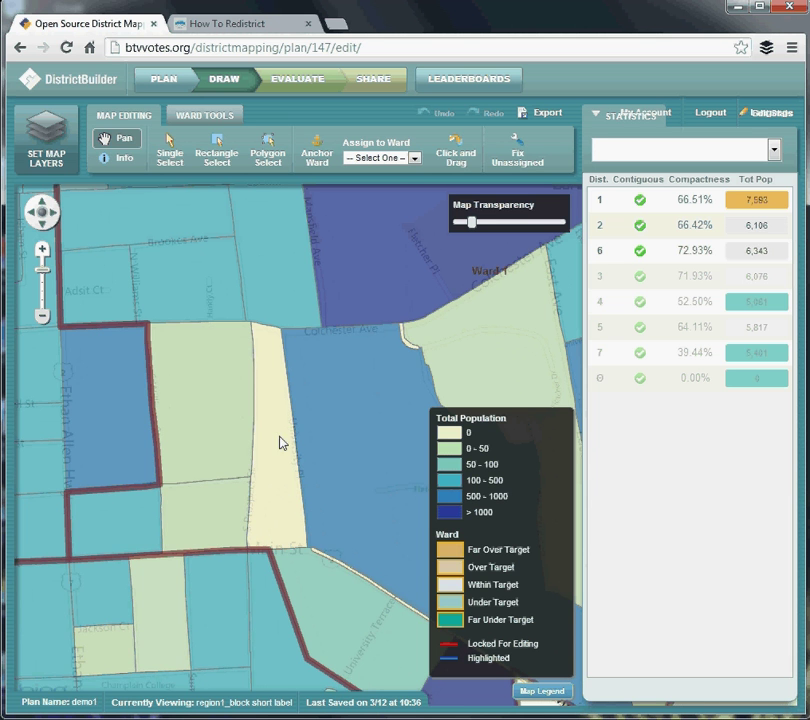
drag(329, 385, 233, 530)
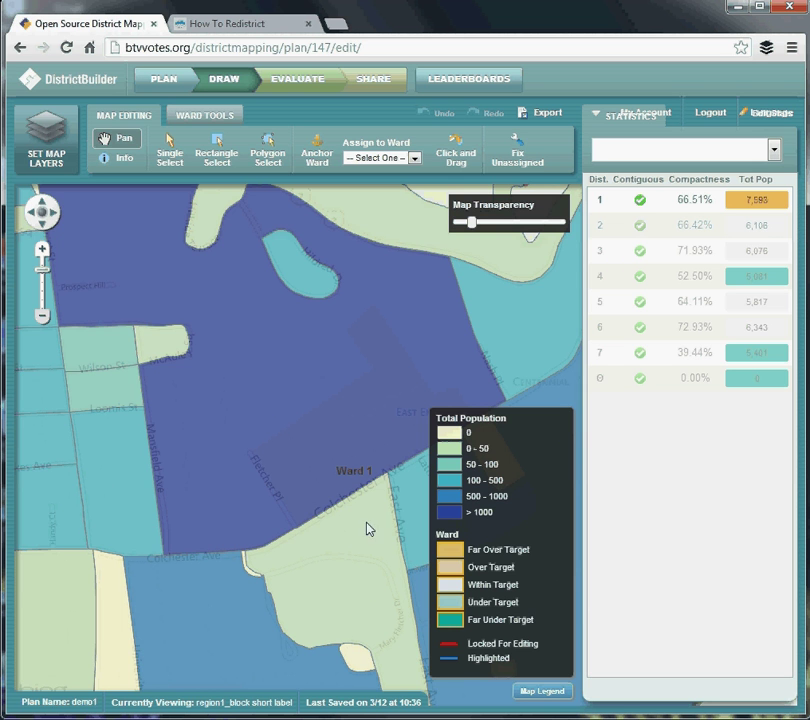
click(543, 692)
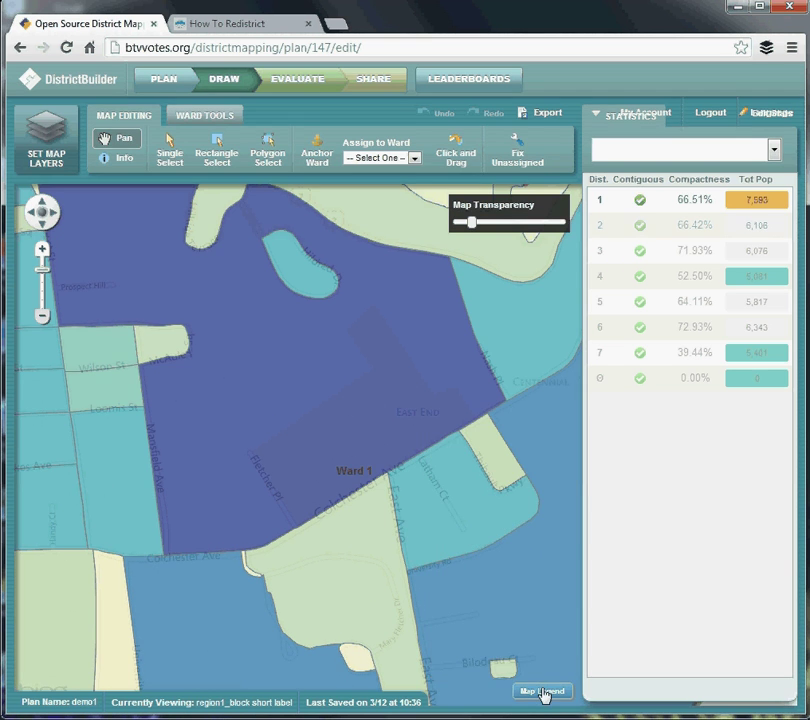
- Compare Wards 1, 2, 3 and 6 on the map with the total population figures in the district statistics
drag(295, 485, 401, 483)
scroll(400, 481, down, 2)
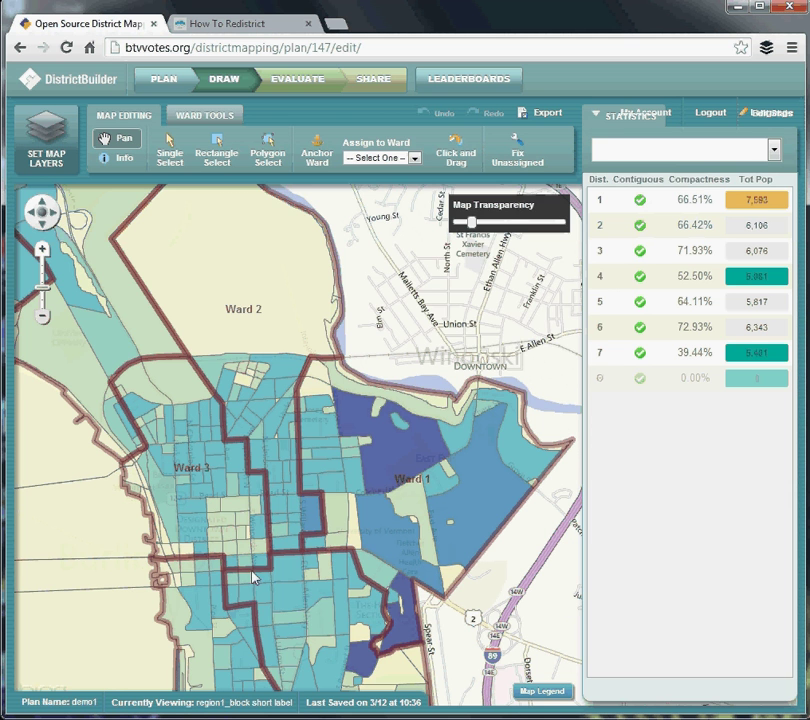
drag(252, 572, 306, 418)
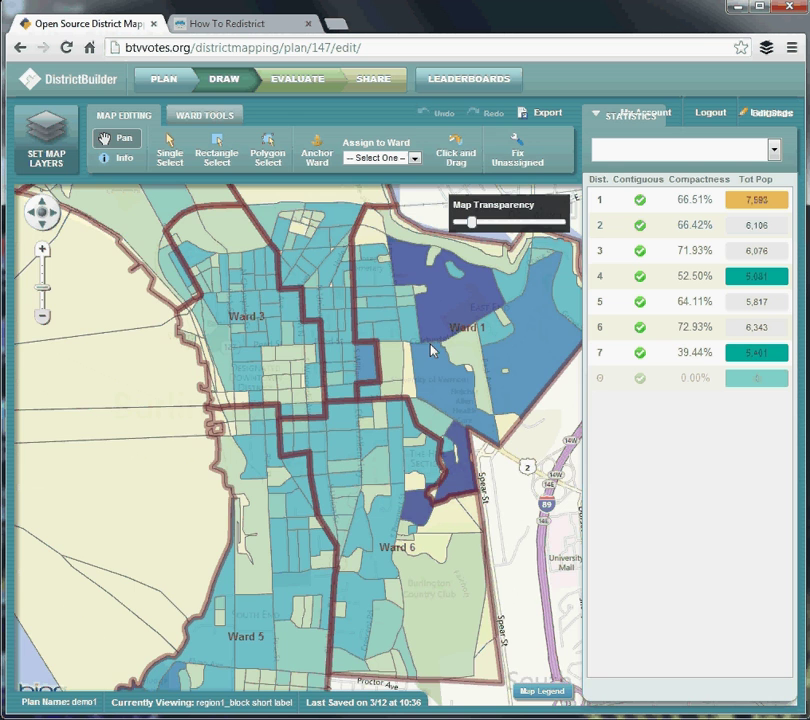
drag(338, 302, 353, 543)
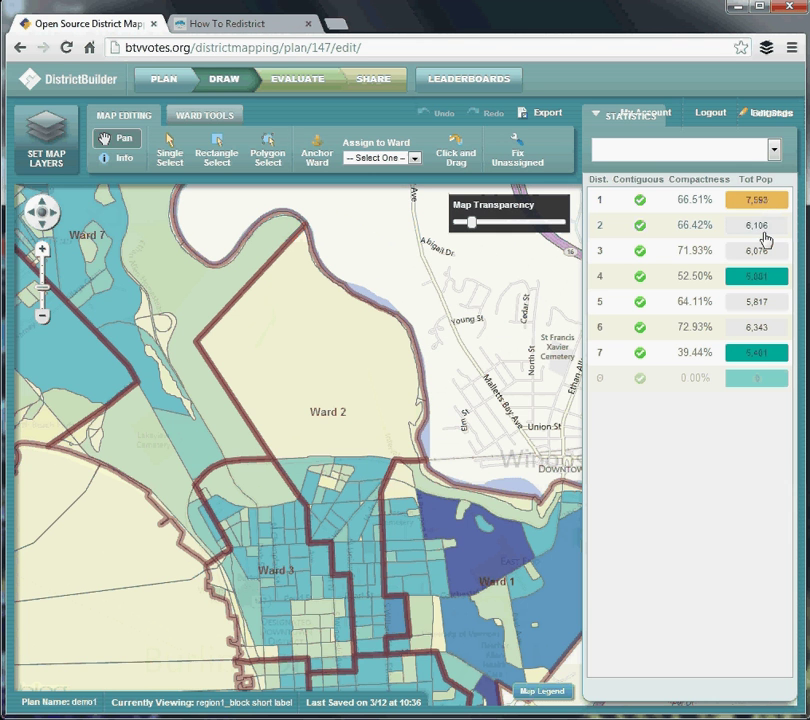
drag(340, 600, 316, 409)
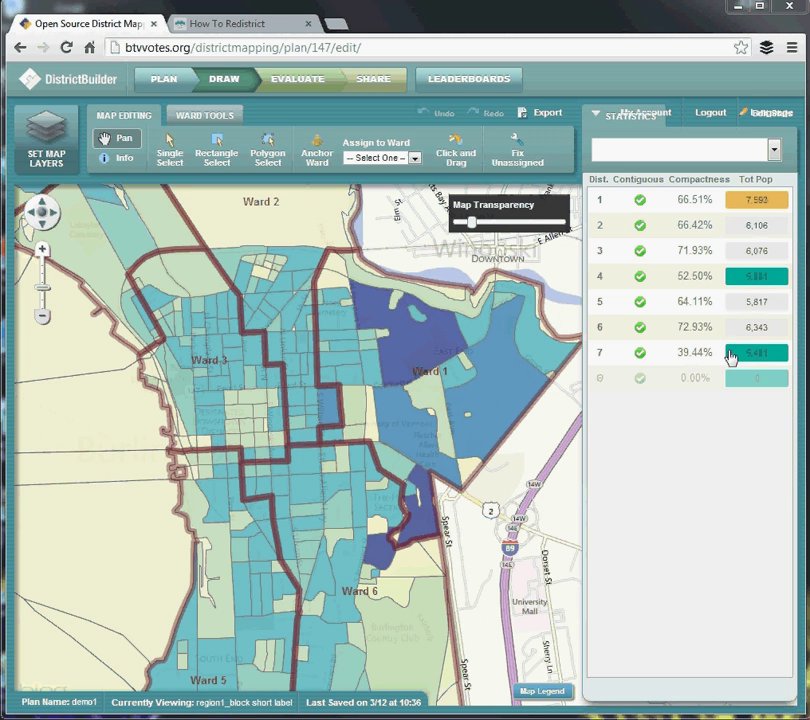
- Check the target population and maximum deviation per ward on the How To Redistrict page, and return to the demo1 map
click(242, 28)
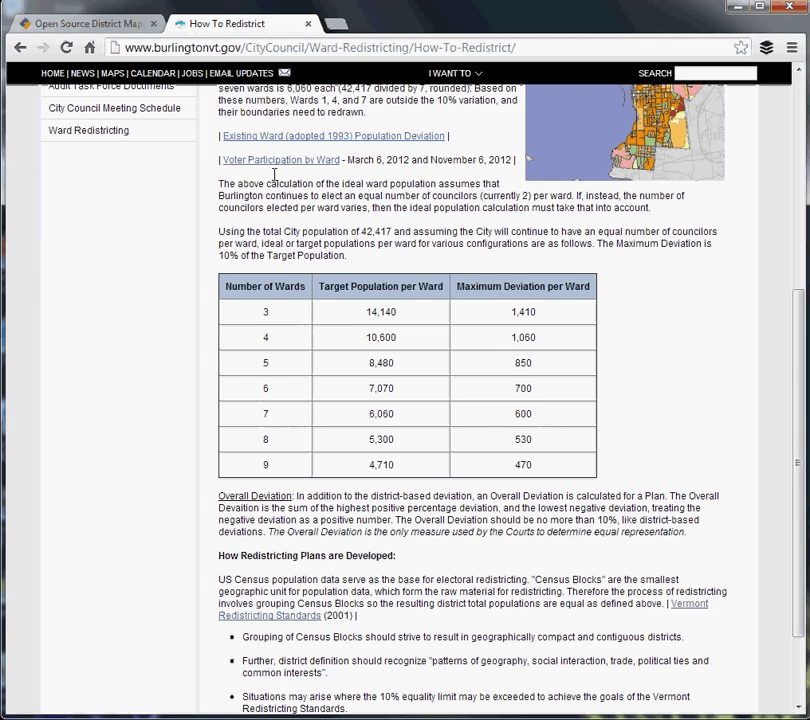
click(110, 24)
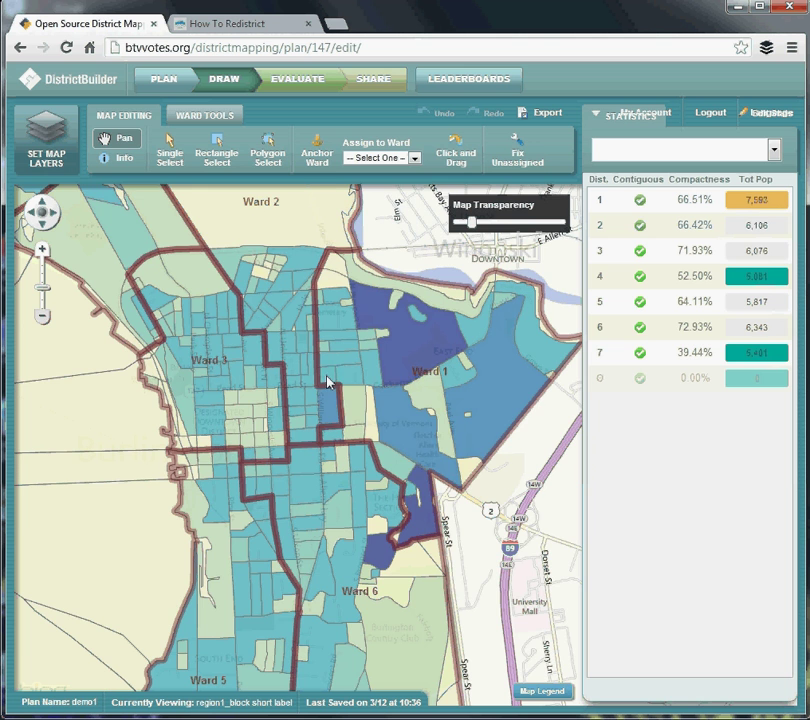
scroll(327, 380, up, 1)
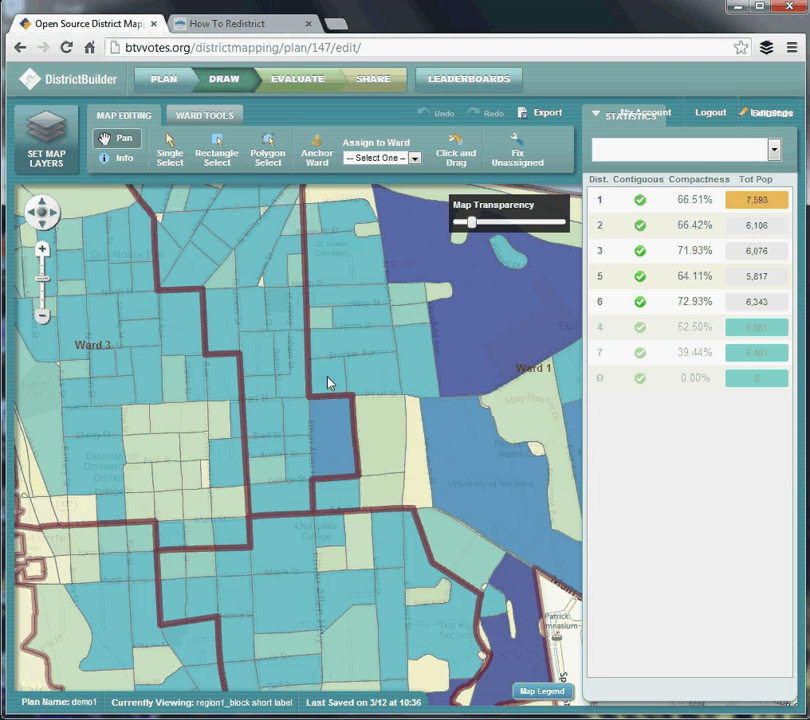
- Select the single block around Adsit Ct in Ward 1, north of Pearl St, and assign it to Ward 2
scroll(330, 391, up, 1)
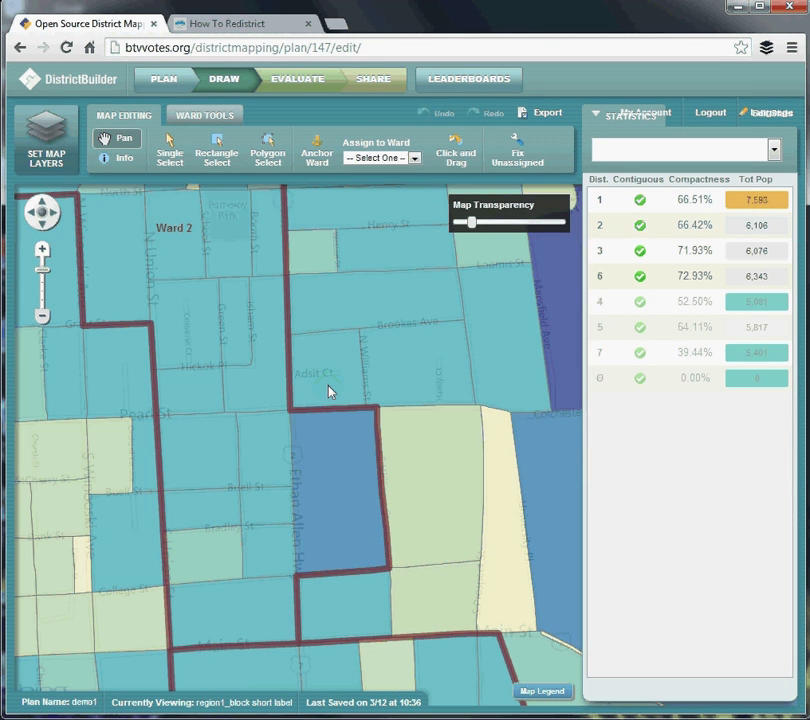
click(171, 155)
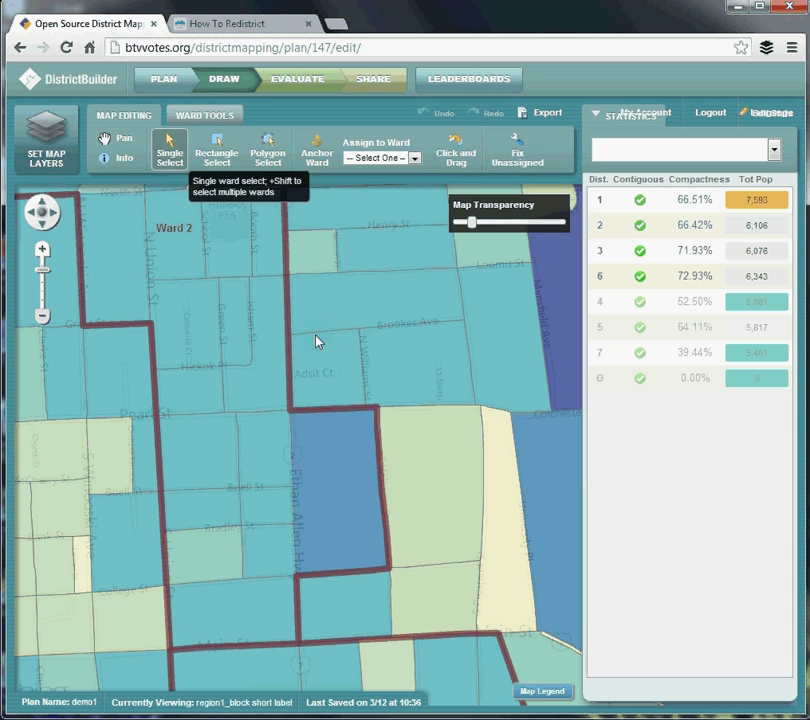
click(323, 375)
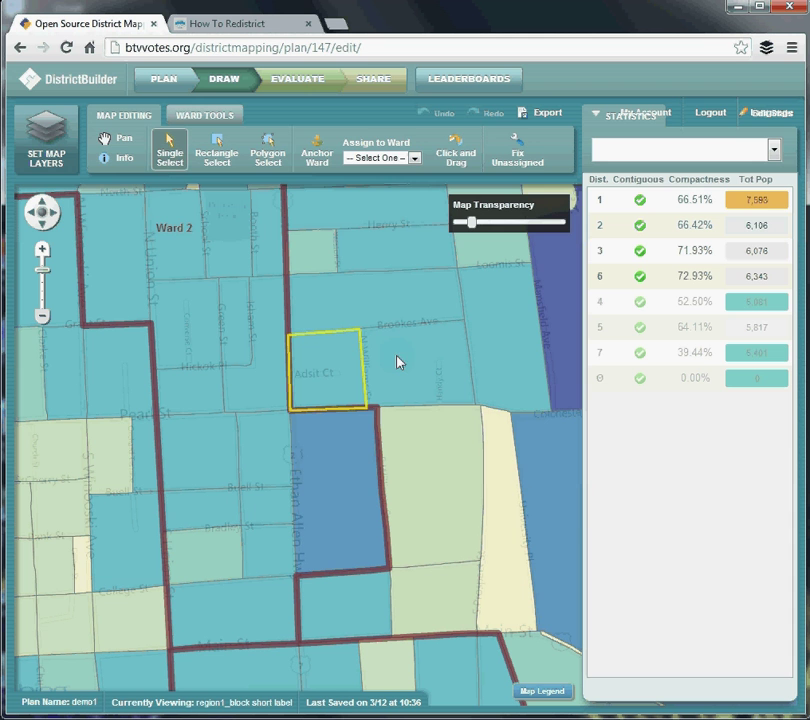
click(416, 159)
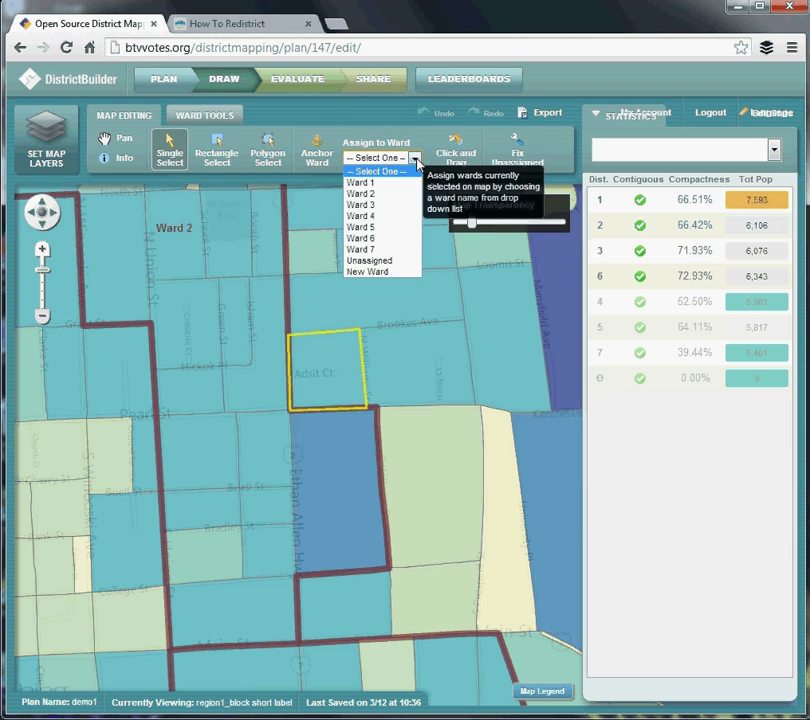
click(362, 195)
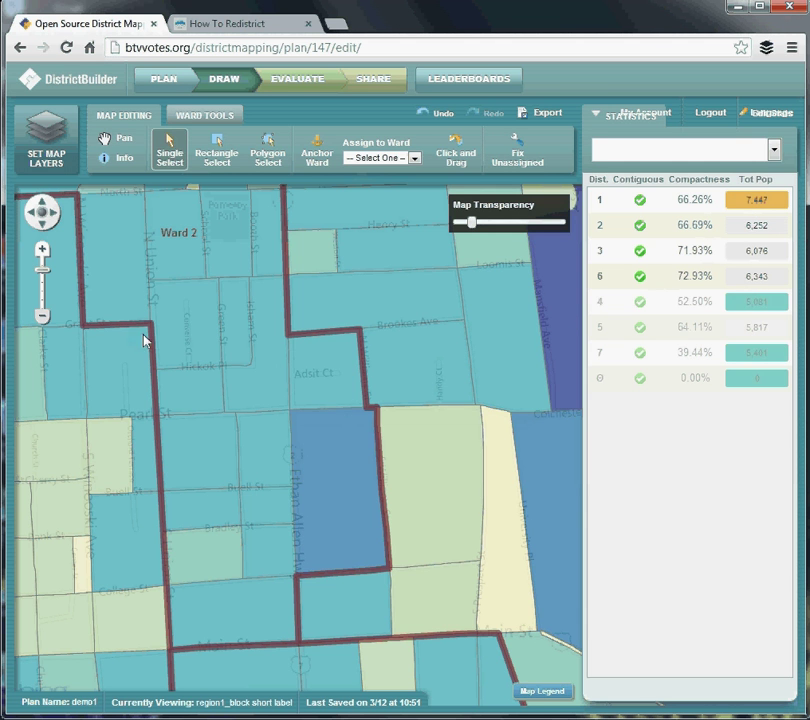
- Select the Ward 1 blocks from St Joseph Cemetery down to Brookes Ave with a polygon and assign them to Ward 2
click(42, 316)
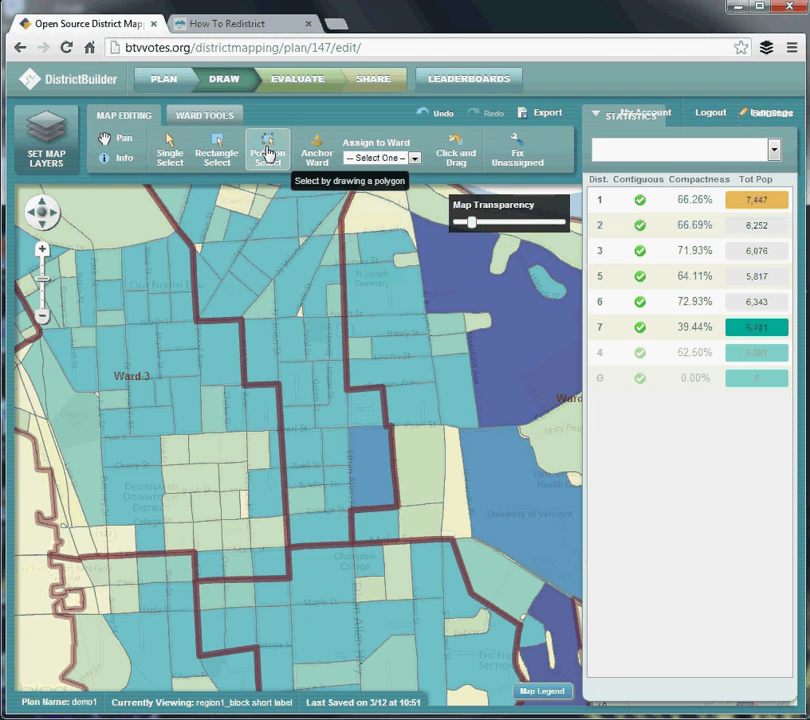
click(268, 153)
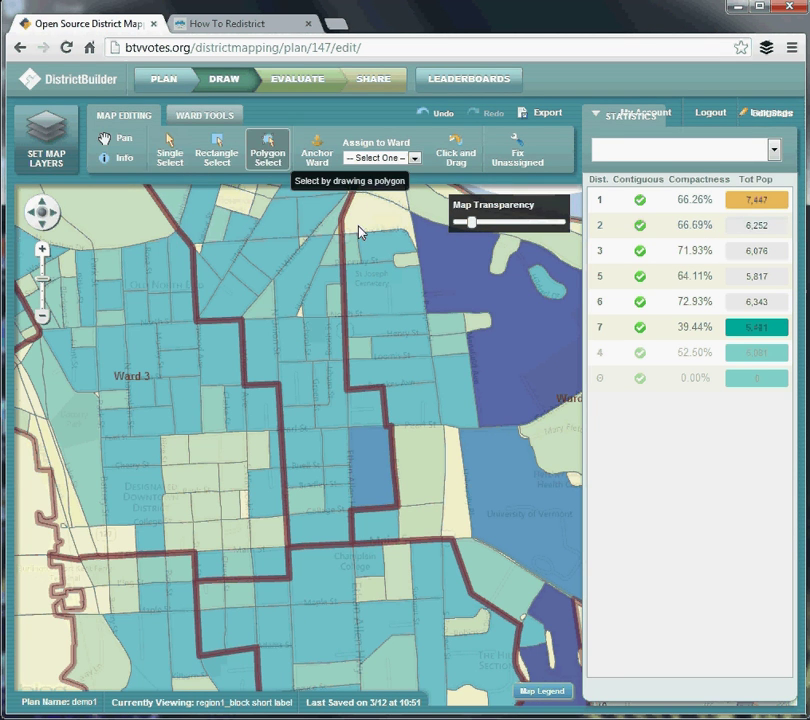
click(358, 297)
click(369, 285)
click(390, 322)
double_click(405, 373)
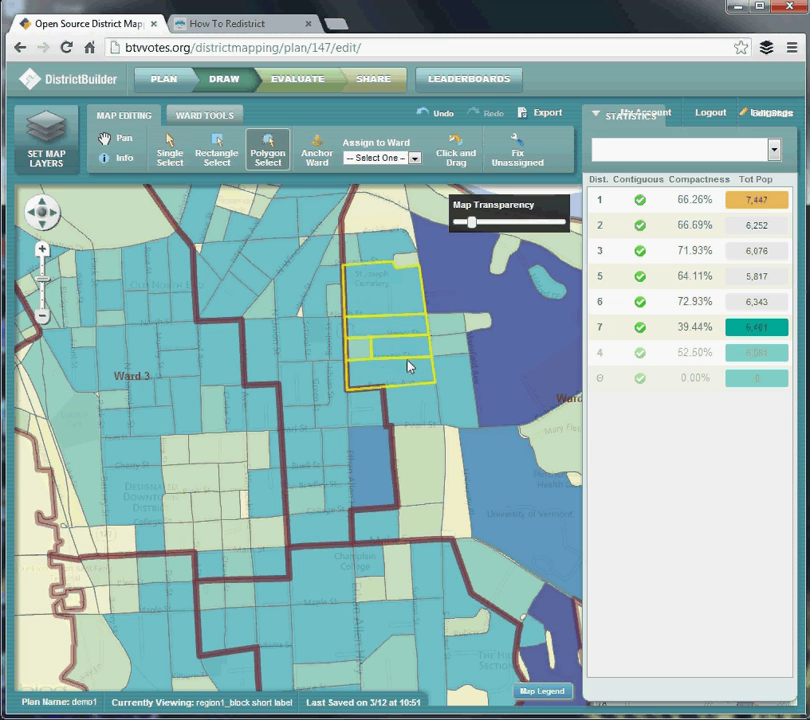
click(415, 158)
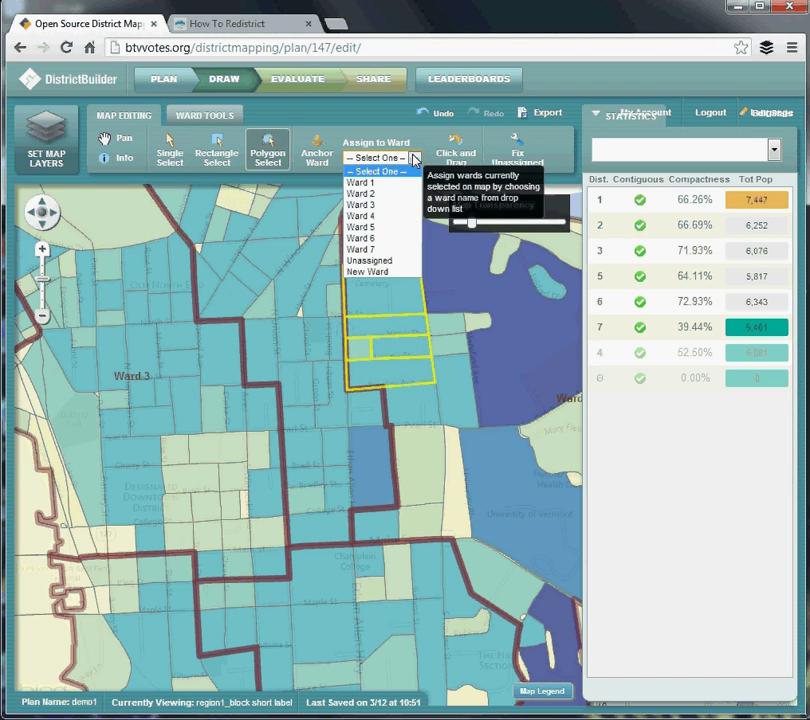
click(363, 195)
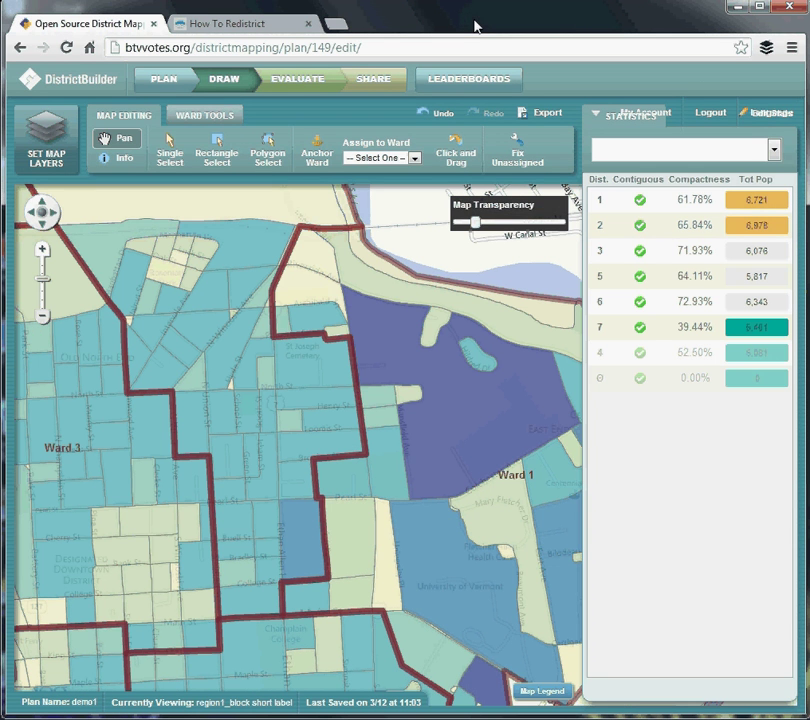
- Share a copy of the demo1 plan with all users under the name "7 wards demo plan"
click(373, 84)
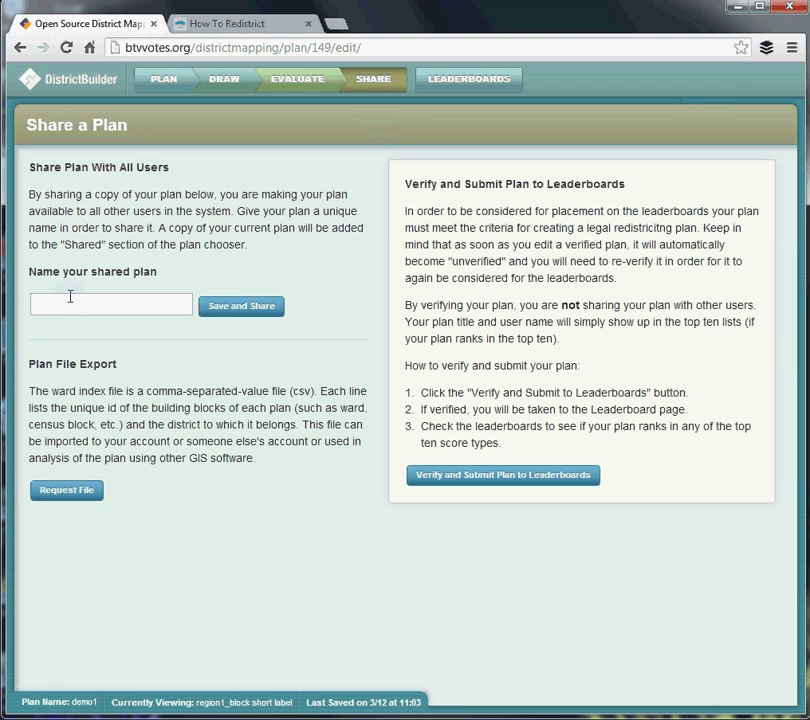
click(78, 304)
text(7 wards demo plan)
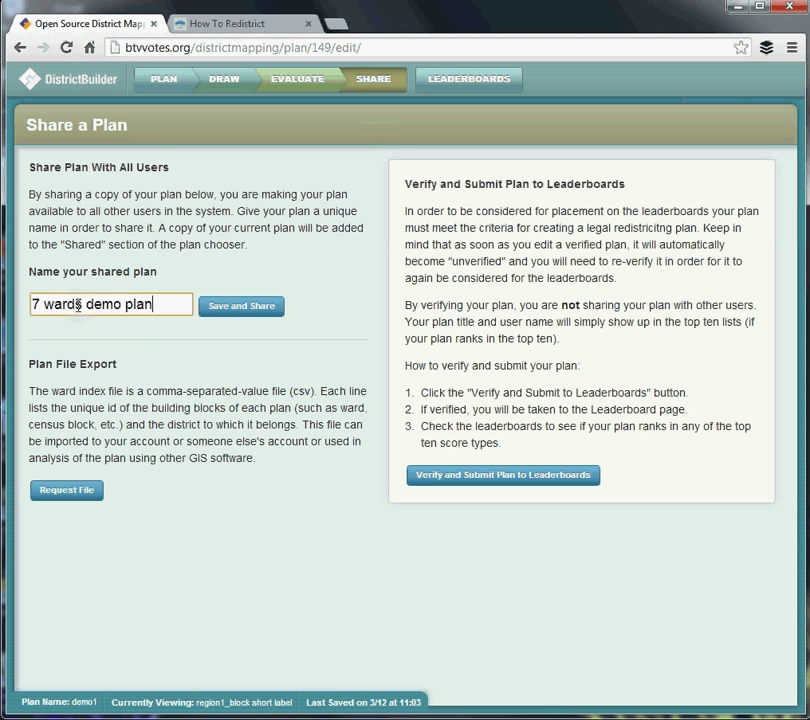
click(238, 312)
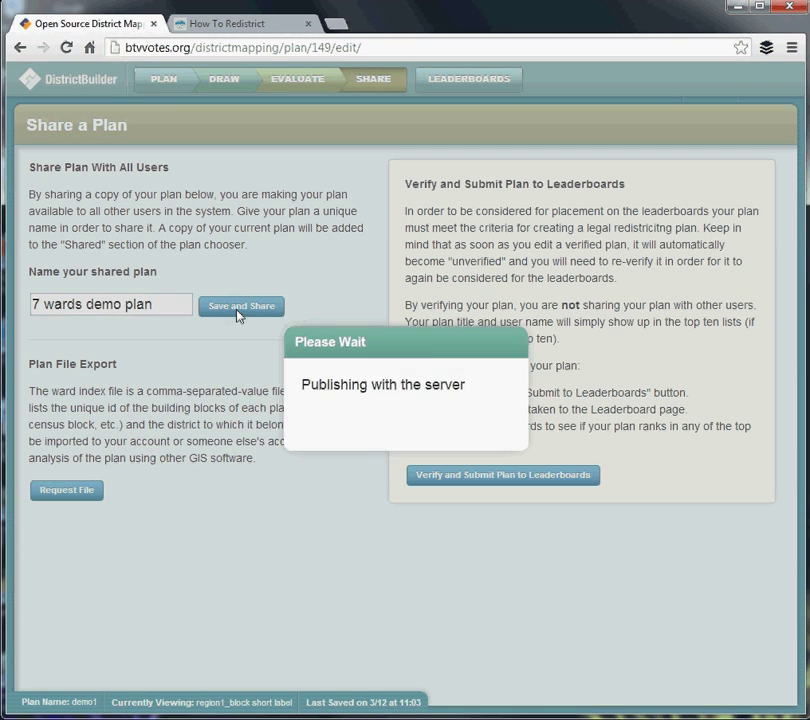
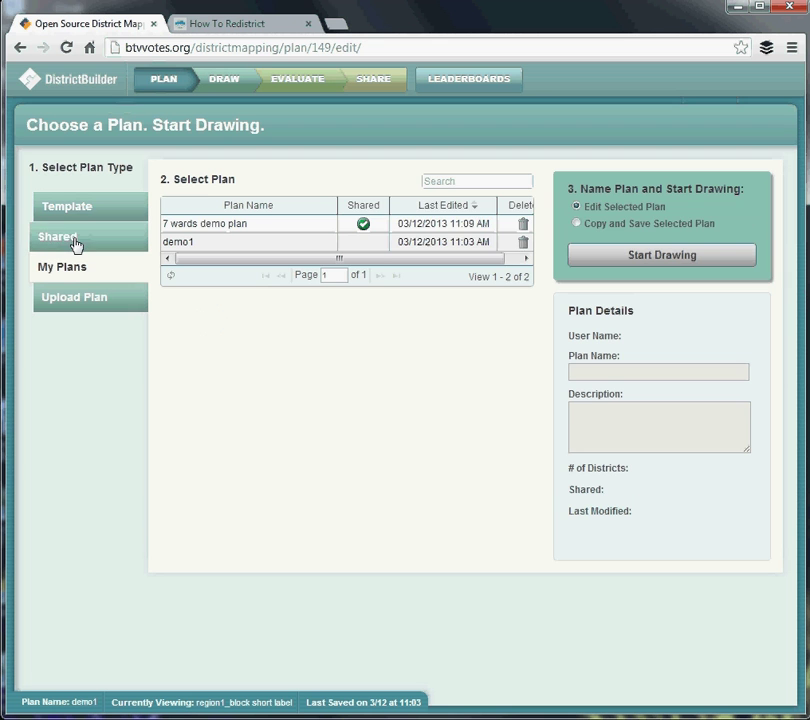
- Start a new plan named "7 wards btvcitizen copy" from the shared plan 7 Wards Version 4A
click(76, 242)
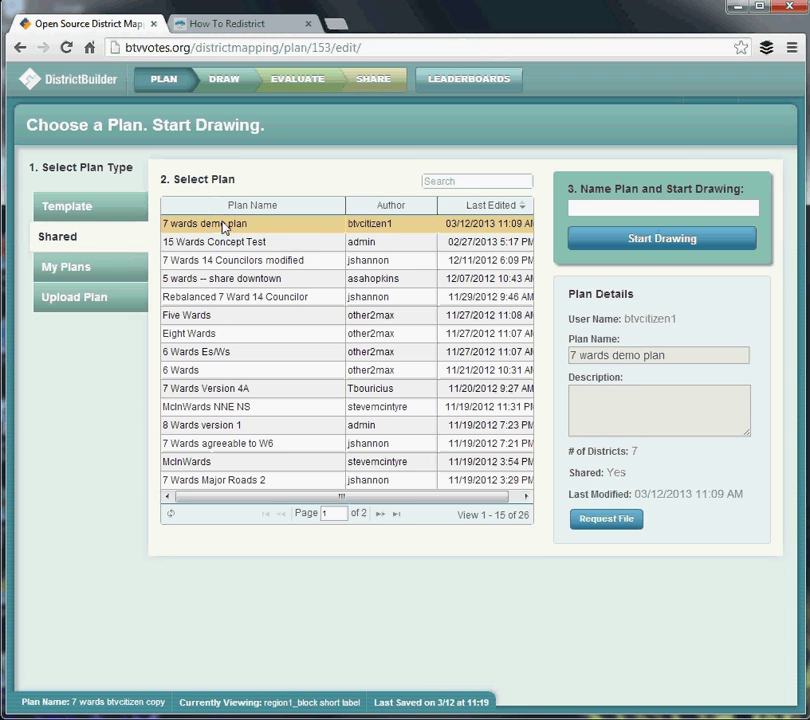
click(218, 392)
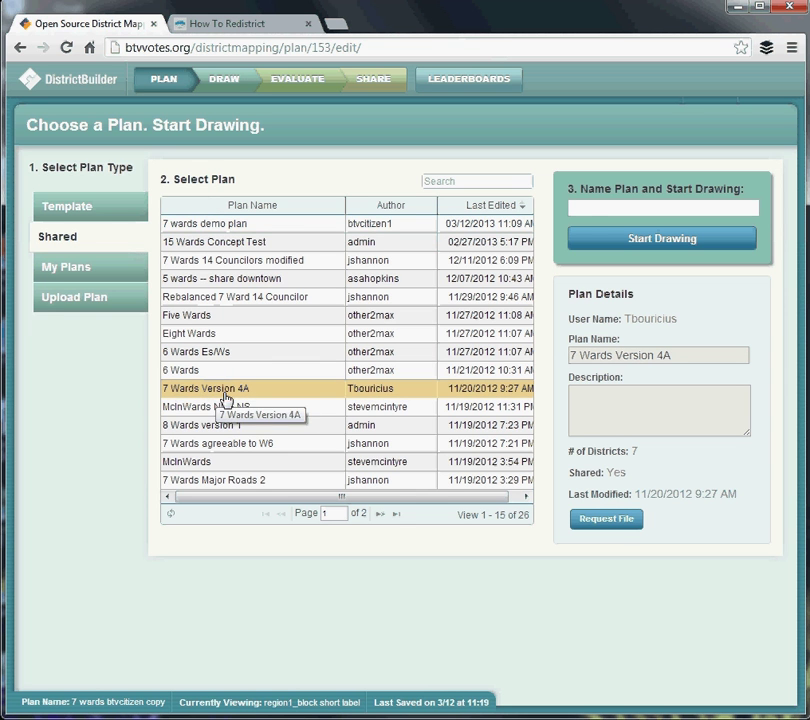
click(589, 209)
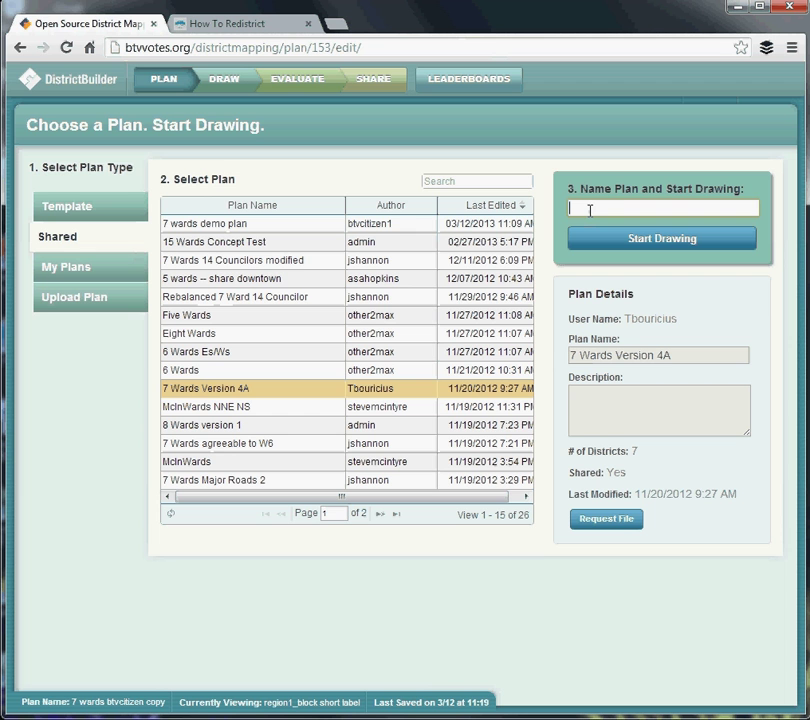
text(7 wards btvcitizen )
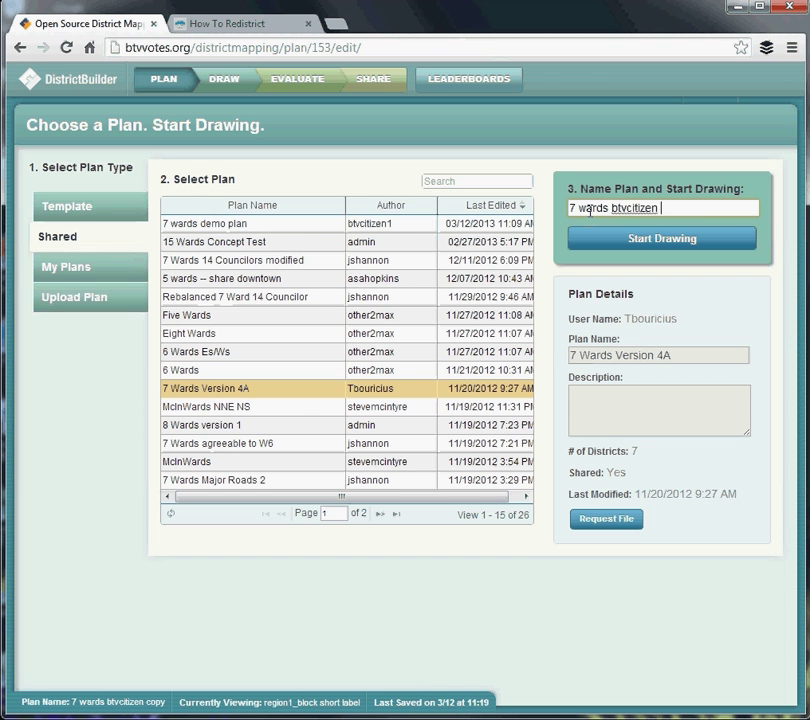
text(copy)
click(645, 240)
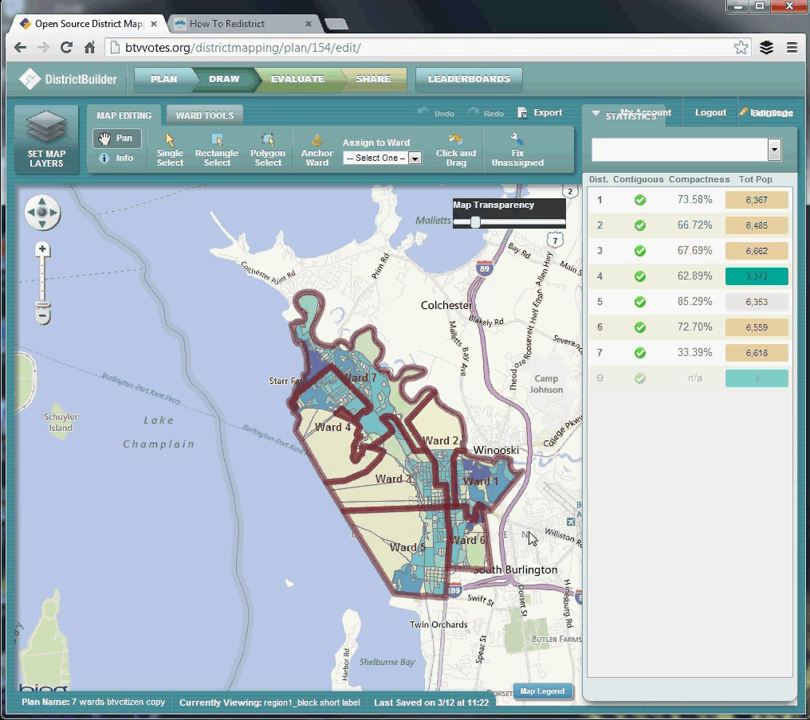
- Look over the ward boundaries on the copied plan's map, and return to the list of shared plans
scroll(451, 481, up, 1)
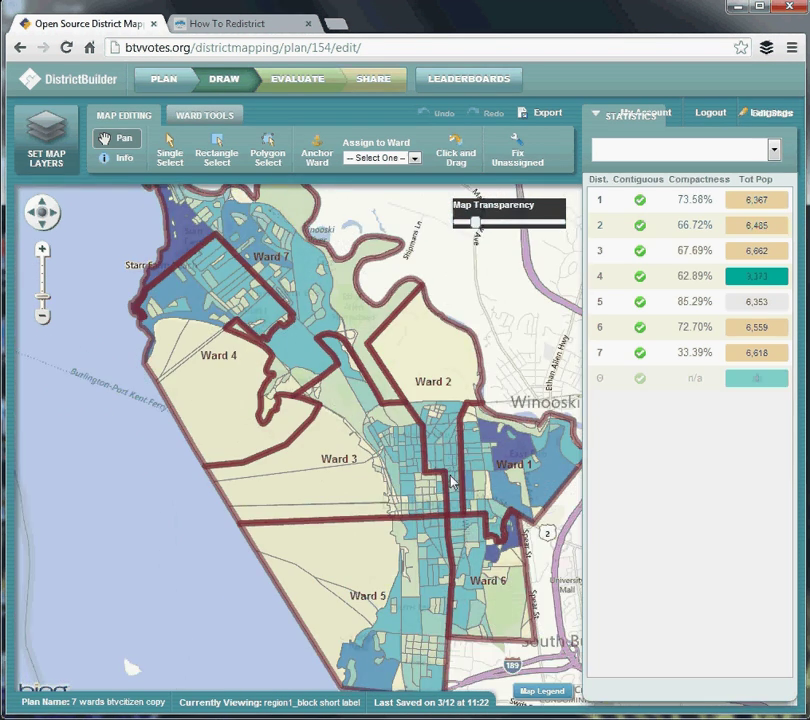
drag(488, 357, 454, 382)
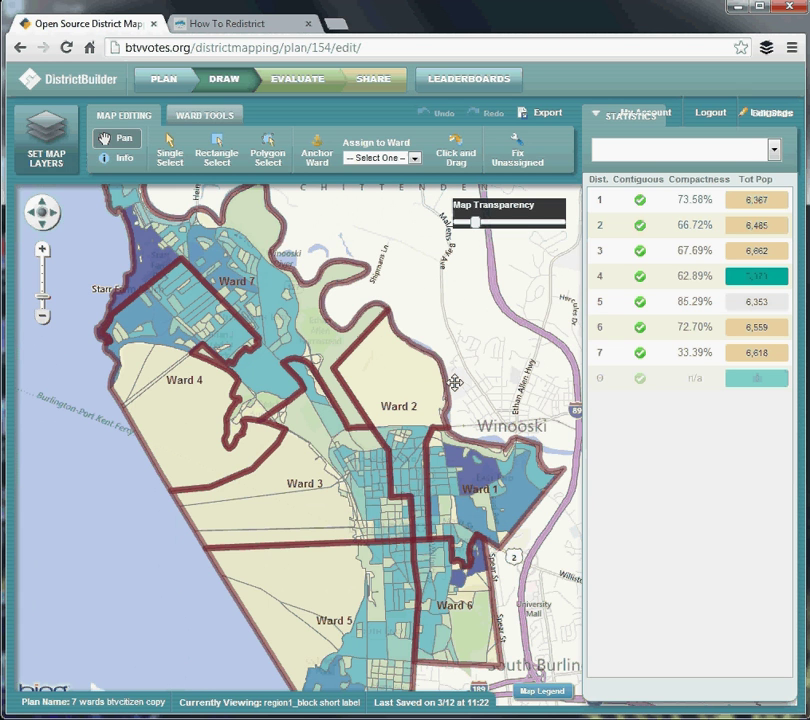
click(166, 83)
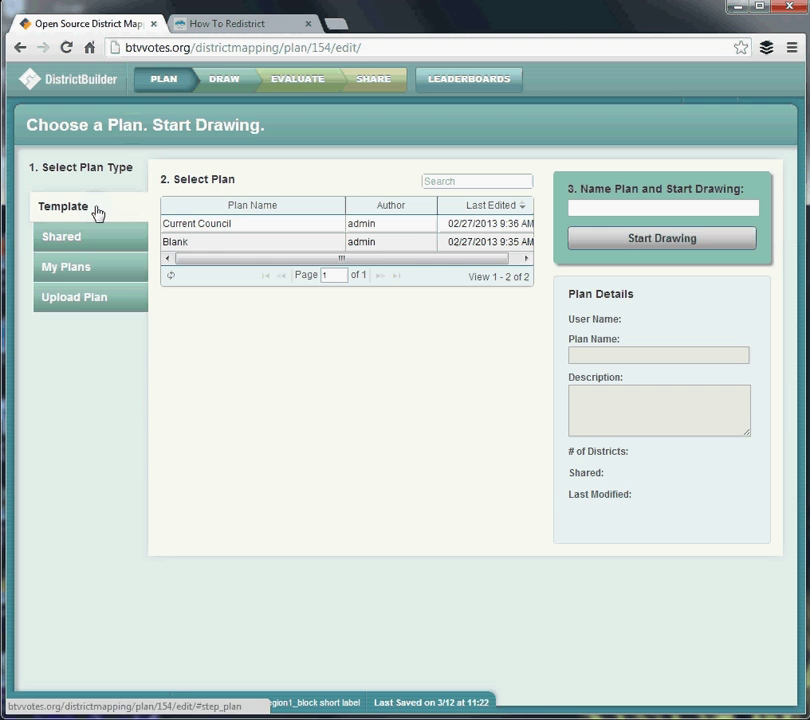
click(90, 238)
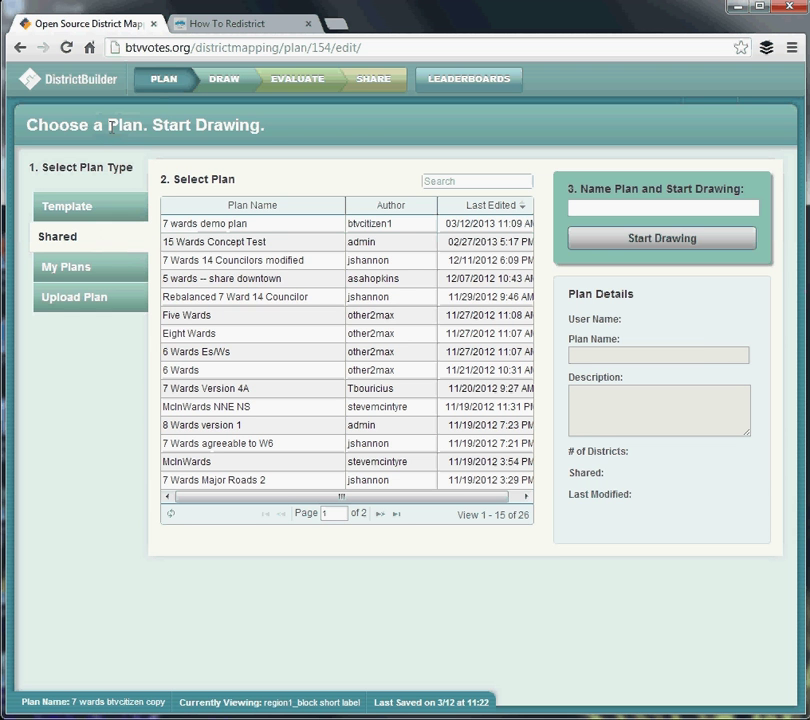
- Review the total city population and the target populations per ward on the How To Redistrict page, and return to the shared plans
click(217, 30)
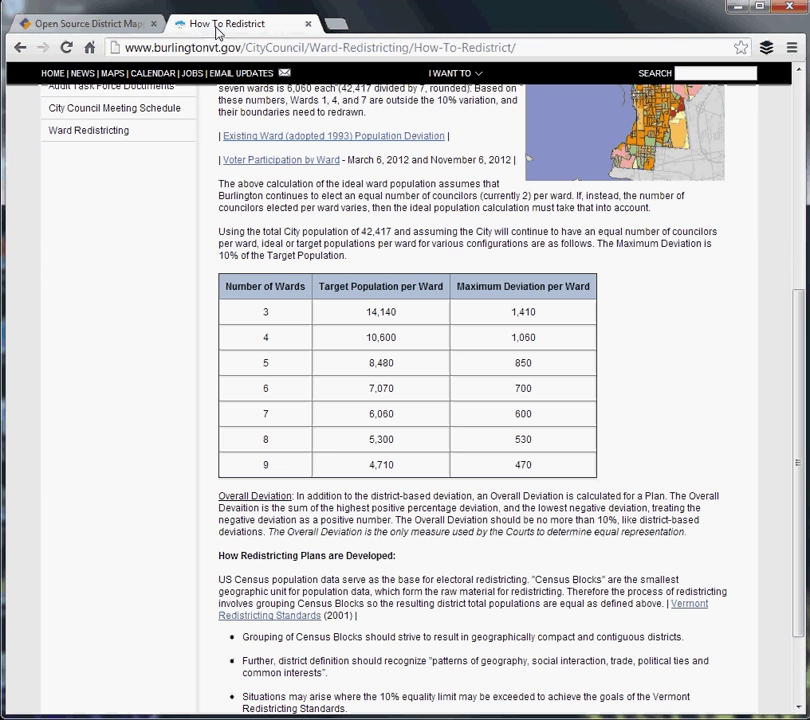
scroll(408, 259, up, 2)
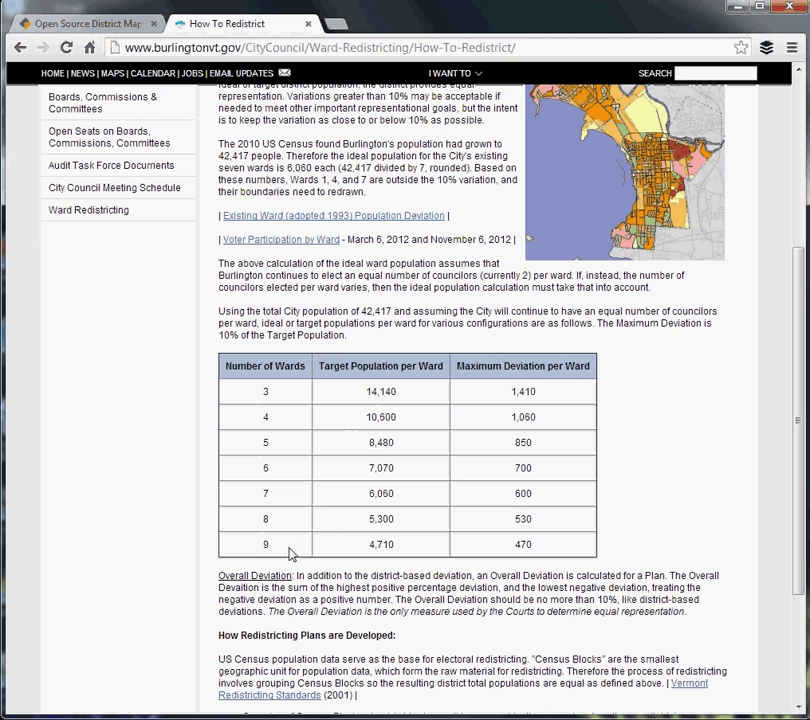
drag(363, 311, 390, 311)
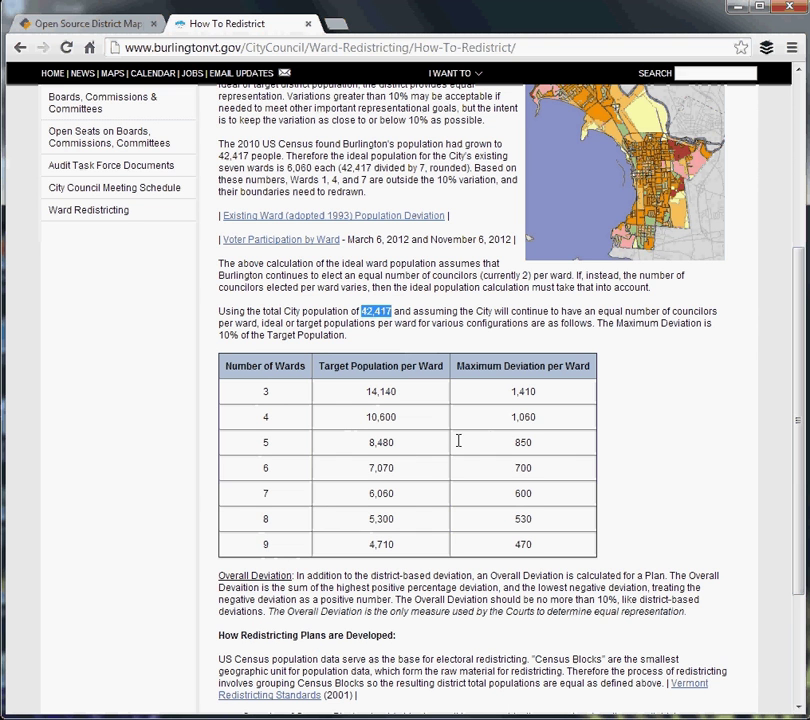
click(394, 310)
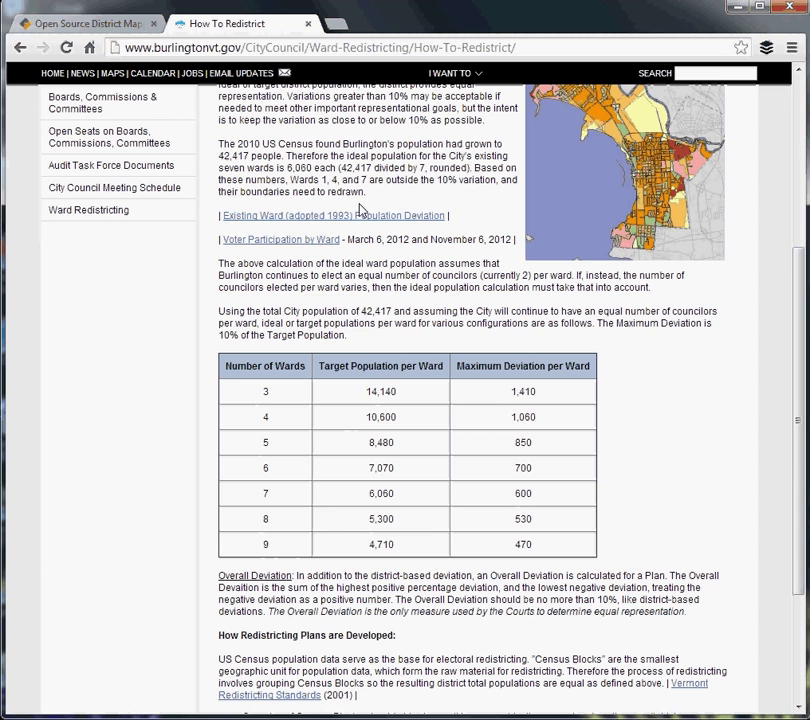
click(108, 24)
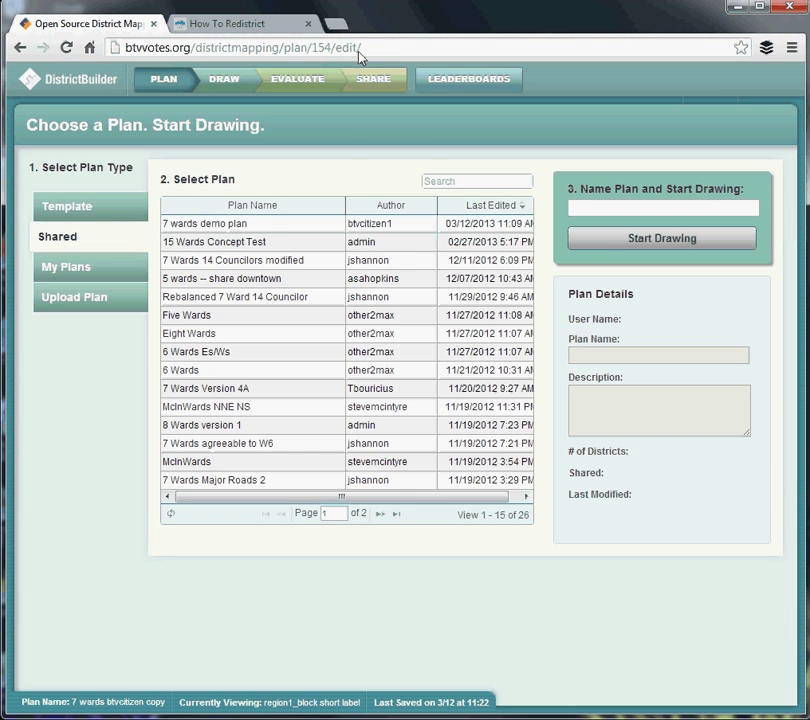